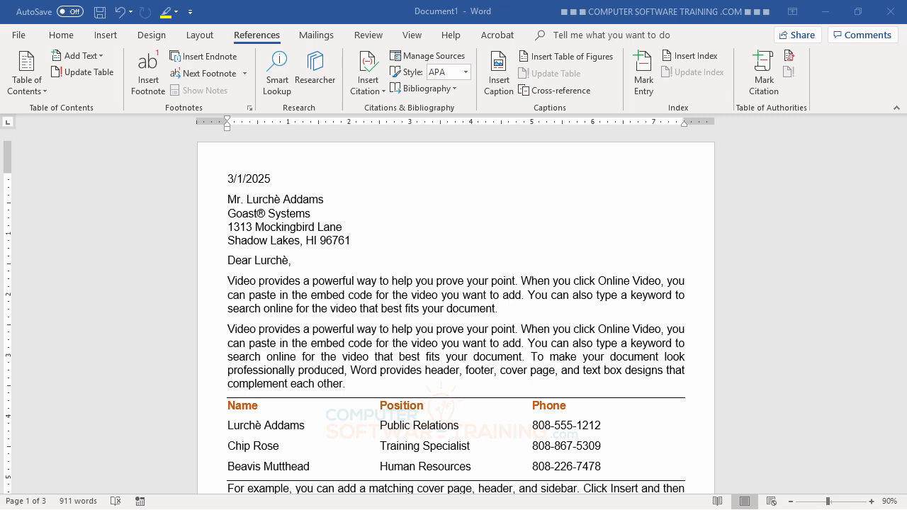
pyautogui.tripleClick(236, 283)
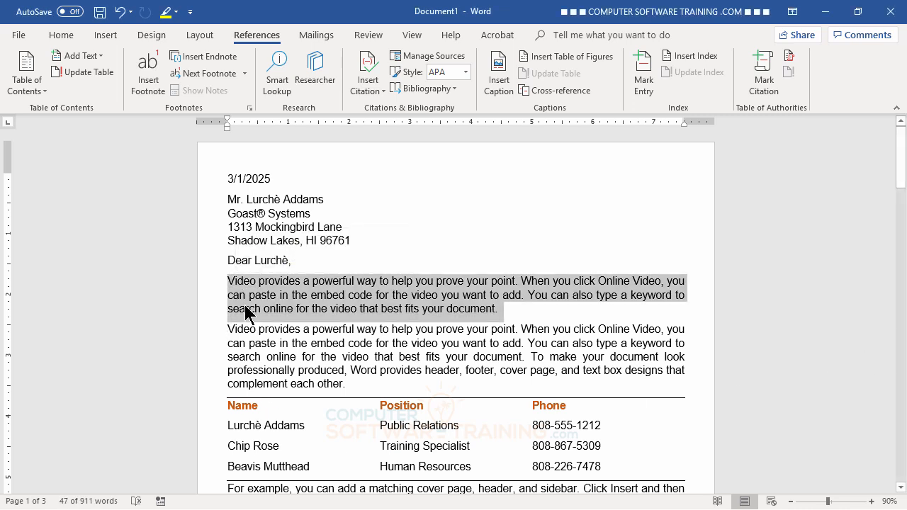
pyautogui.click(236, 309)
pyautogui.doubleClick(241, 280)
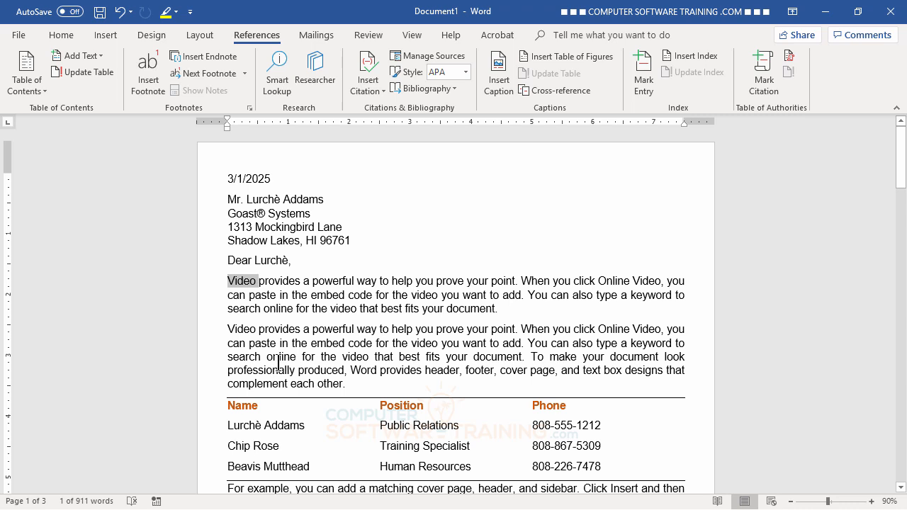
# Find "Video" starting from the first paragraph's second line and replace the next occurrence with "Surfing"
pyautogui.click(439, 292)
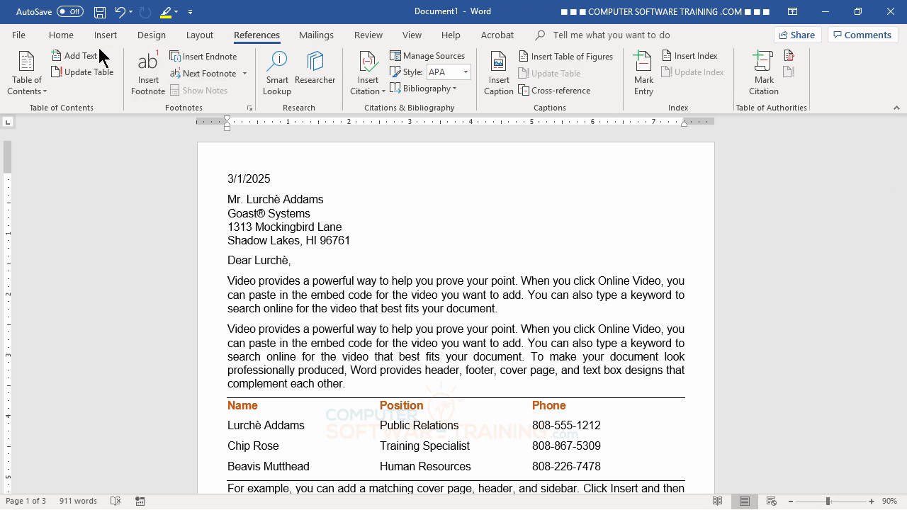
pyautogui.click(65, 34)
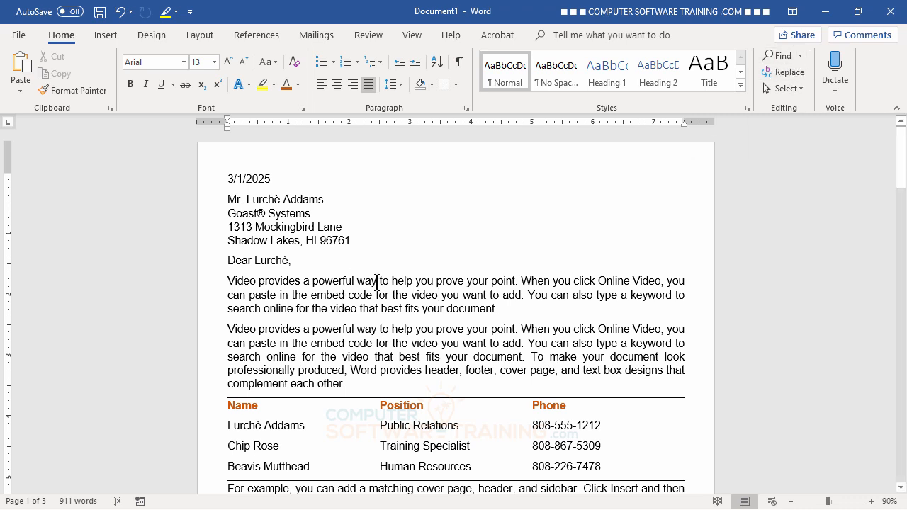
pyautogui.click(791, 74)
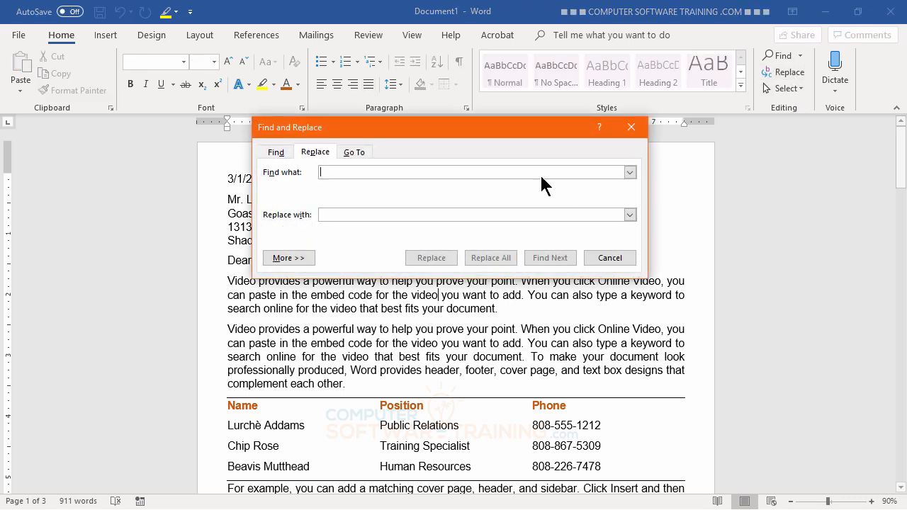
pyautogui.moveTo(459, 131); pyautogui.dragTo(615, 92)
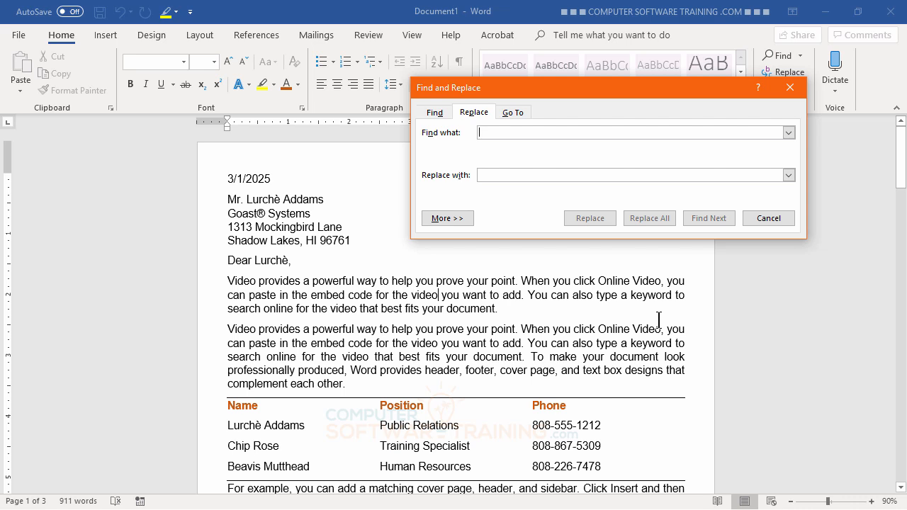
pyautogui.write('Video')
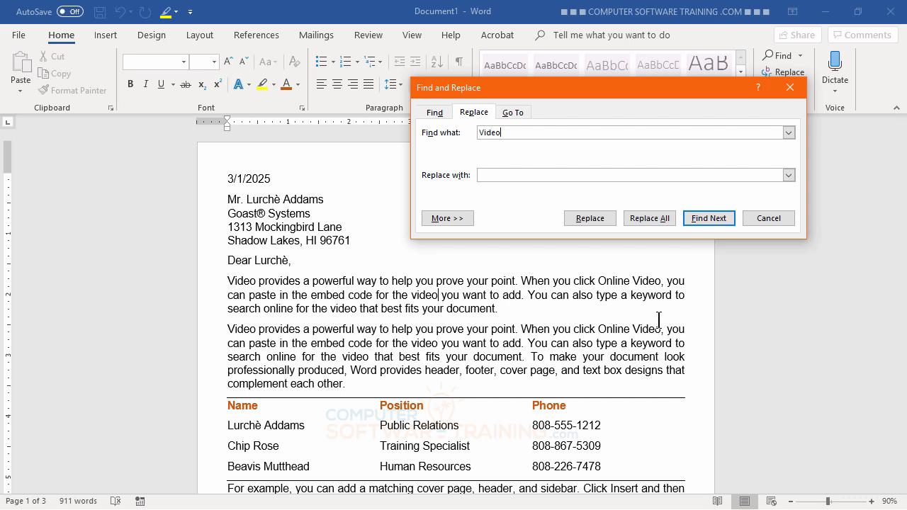
pyautogui.click(503, 175)
pyautogui.write('Surfing')
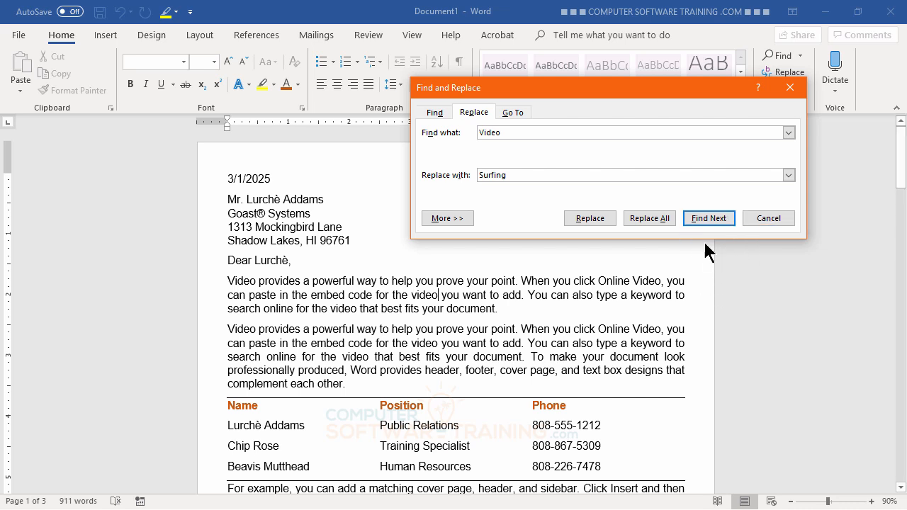
pyautogui.click(708, 218)
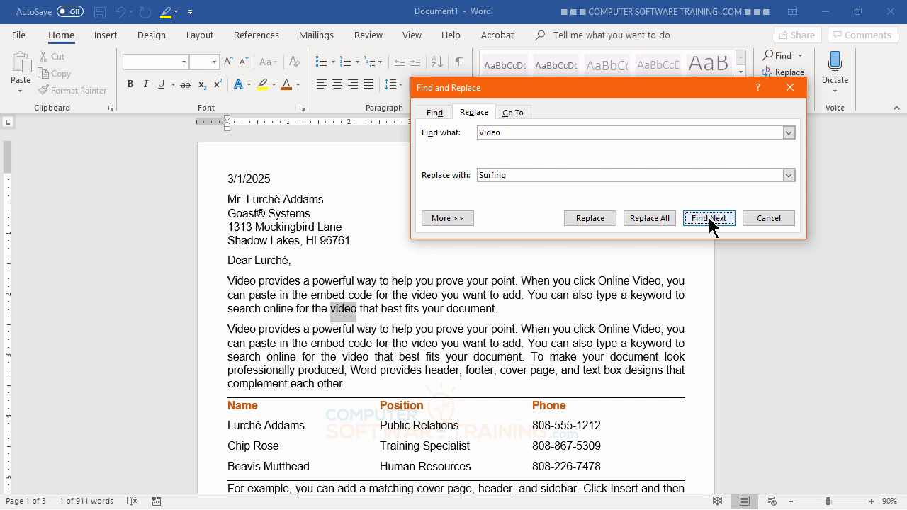
pyautogui.click(587, 218)
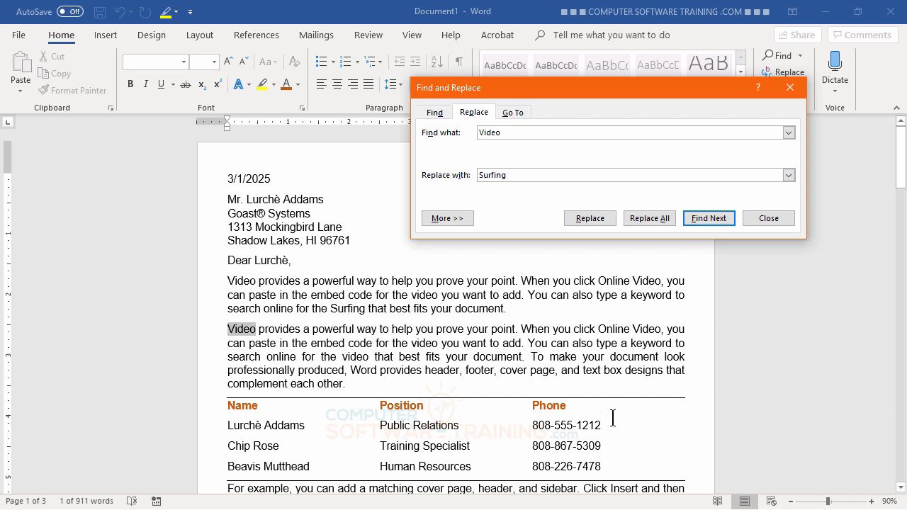
# Change the replacement text to lowercase "surfing" and replace each occurrence of "Video" in the second body paragraph
pyautogui.press('Delete')
pyautogui.write('s')
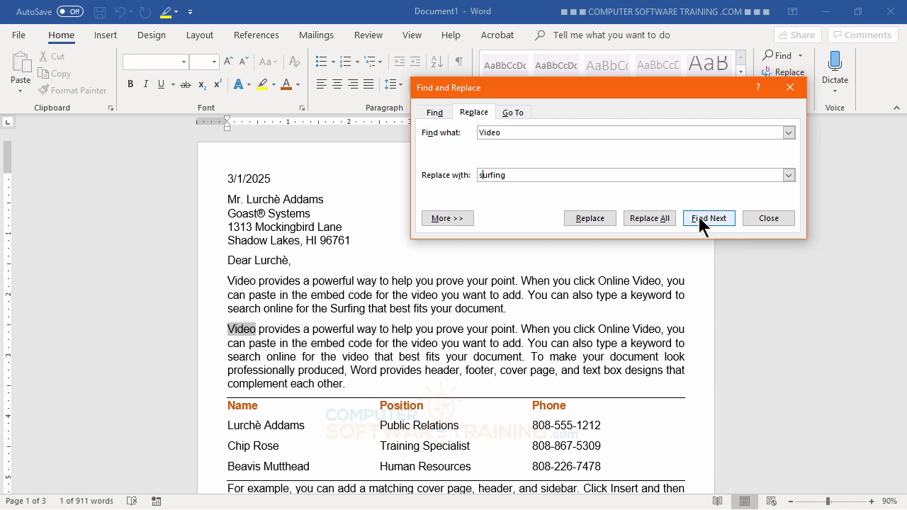
pyautogui.click(591, 220)
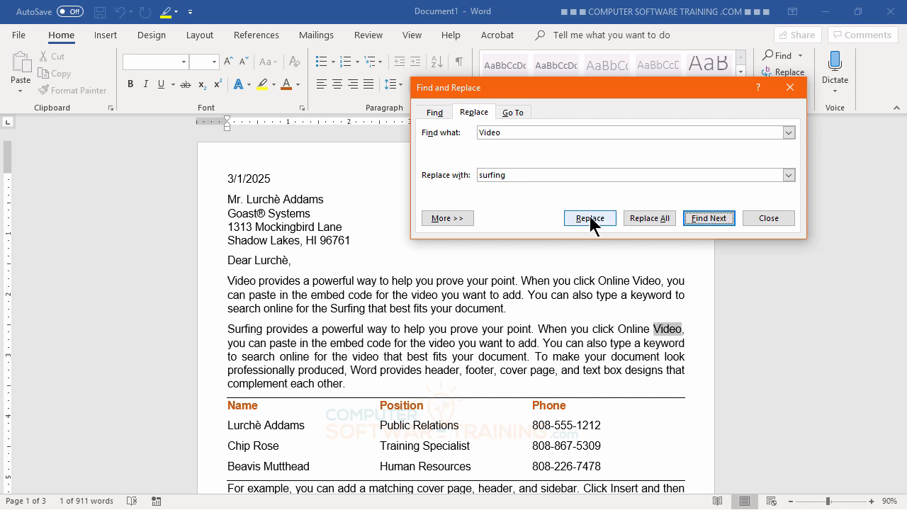
pyautogui.click(480, 175)
pyautogui.press('Delete')
pyautogui.write('s')
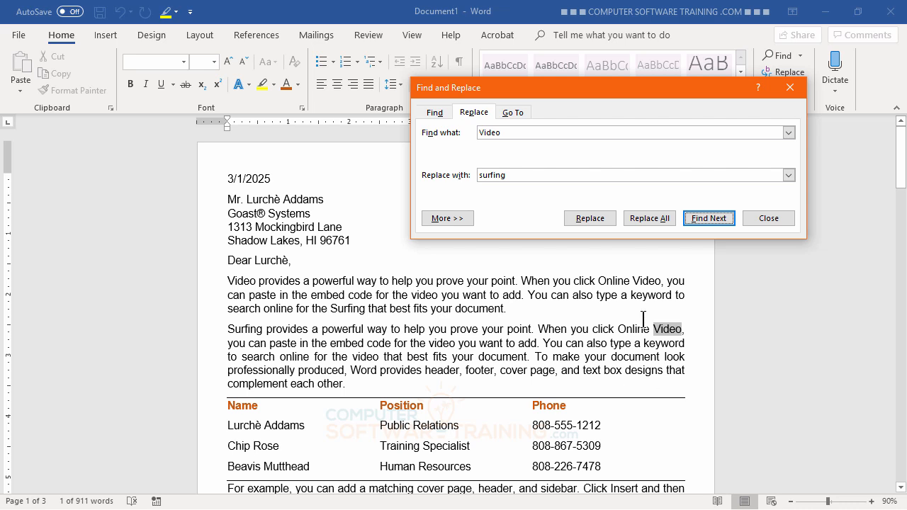
pyautogui.click(589, 220)
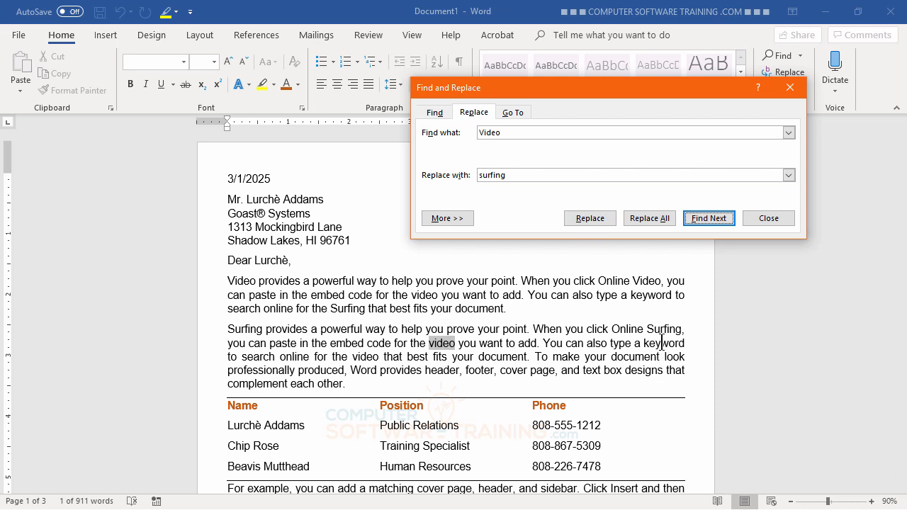
pyautogui.click(589, 222)
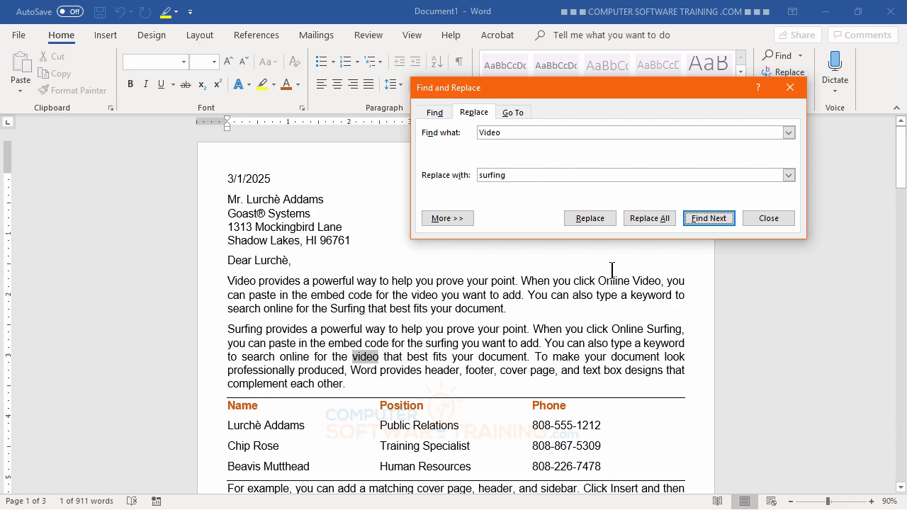
pyautogui.click(590, 219)
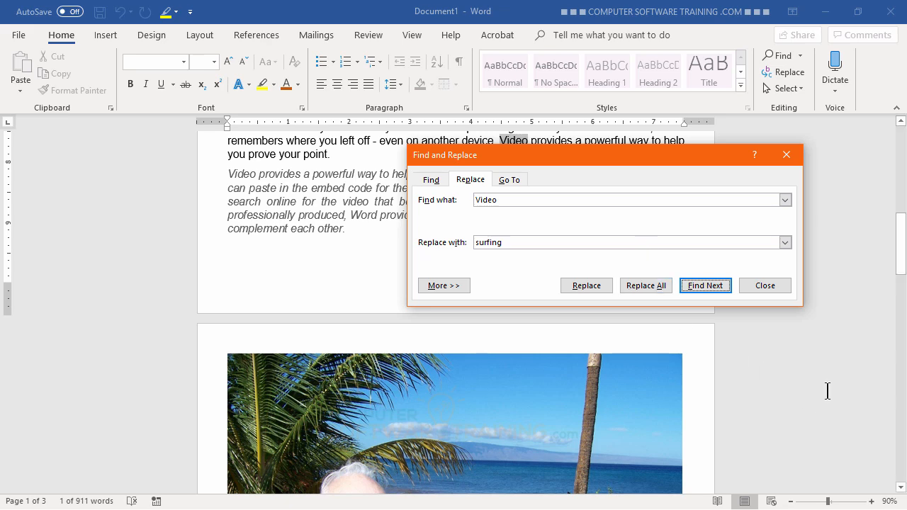
# Replace "Video" with "surfing" one by one in the "Reading is easier" paragraph and the italic paragraph on page 1
pyautogui.moveTo(682, 156); pyautogui.dragTo(692, 187)
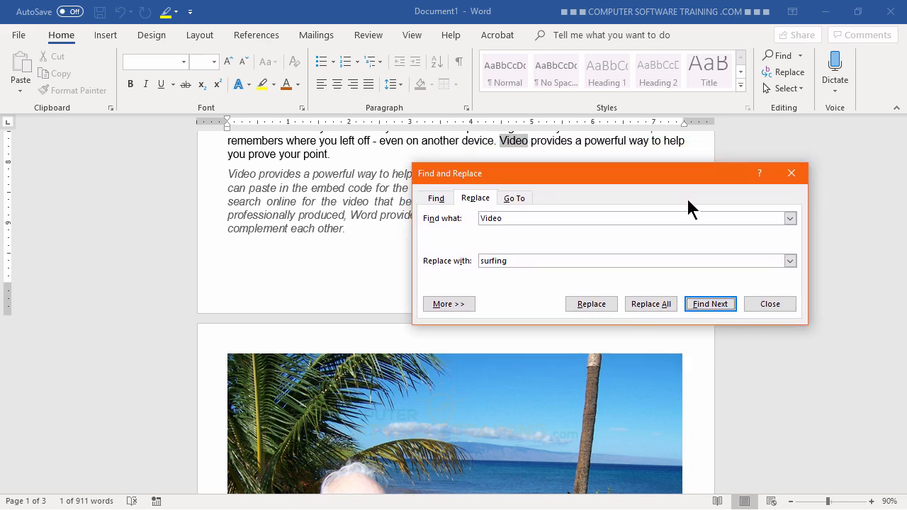
pyautogui.scroll(2, 858, 243)
pyautogui.scroll(8, 859, 243)
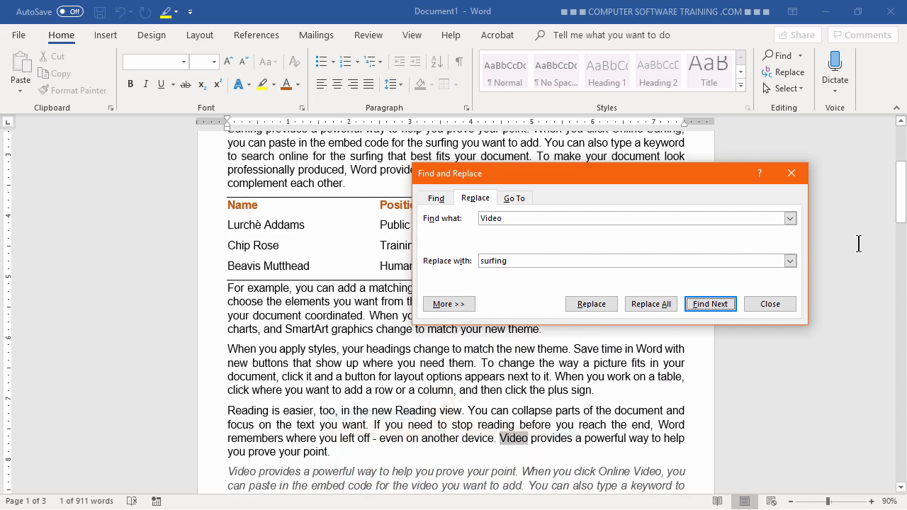
pyautogui.scroll(-1, 858, 243)
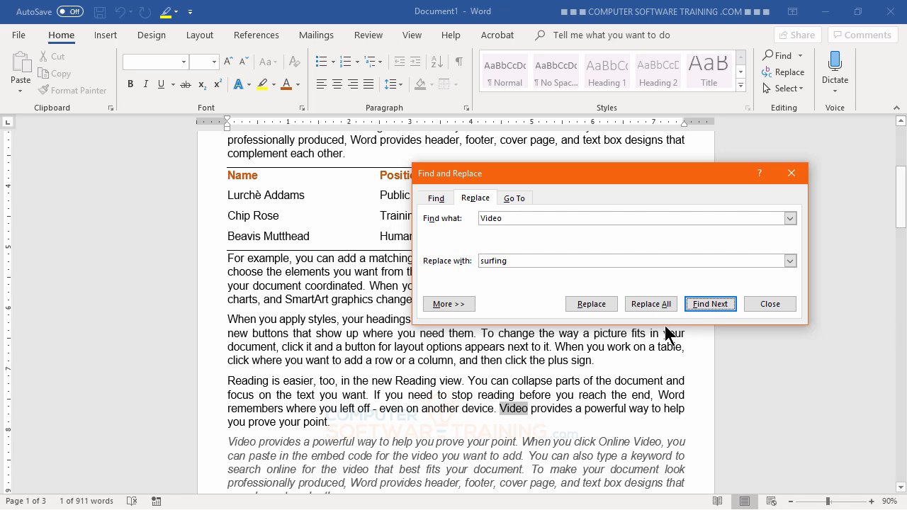
pyautogui.click(592, 306)
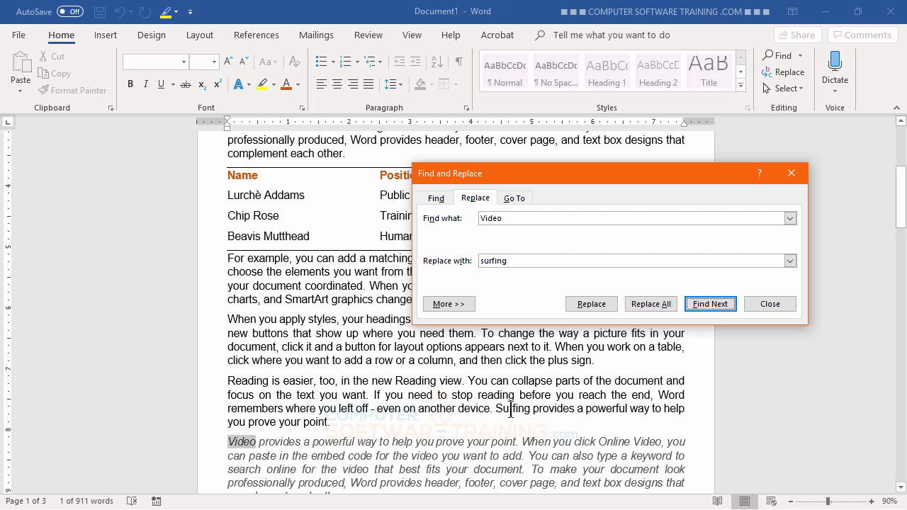
pyautogui.click(595, 303)
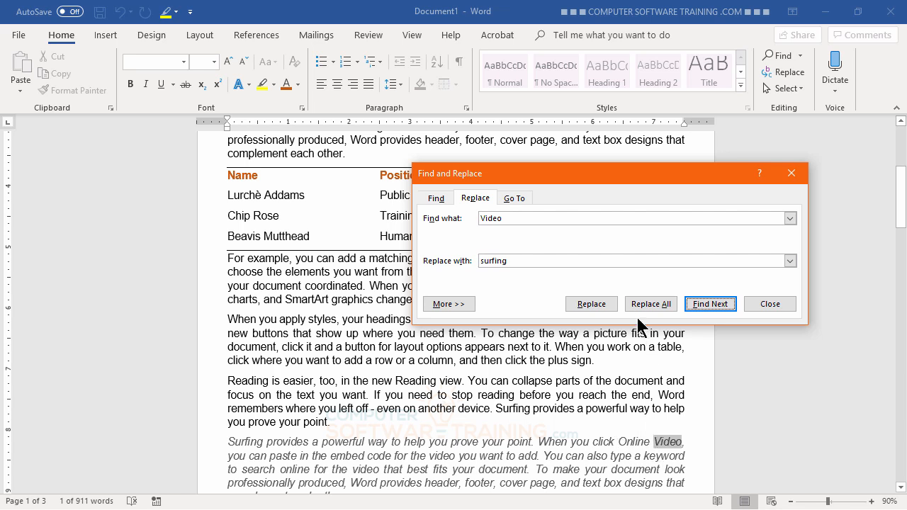
pyautogui.click(591, 304)
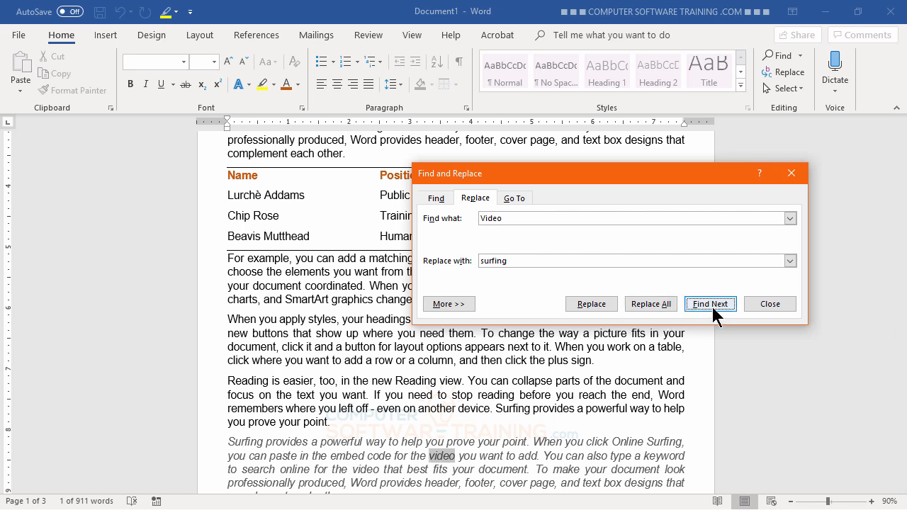
pyautogui.click(588, 304)
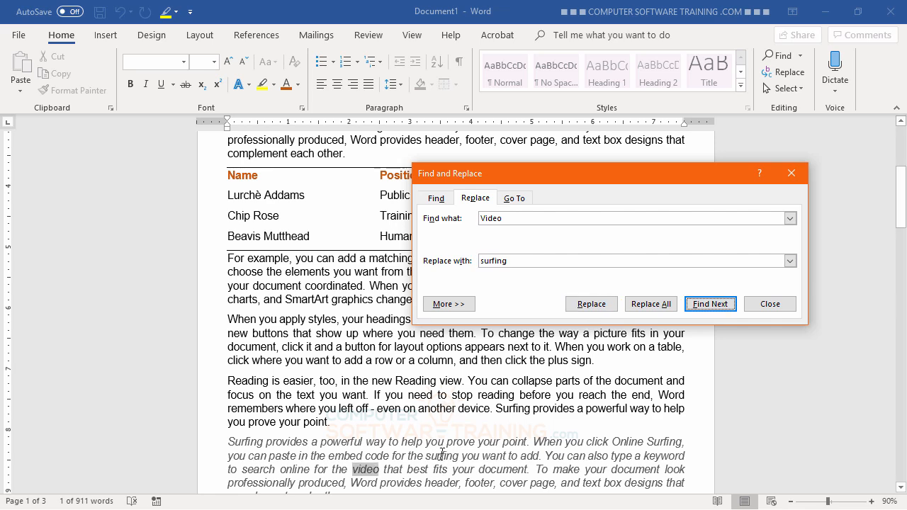
pyautogui.click(599, 306)
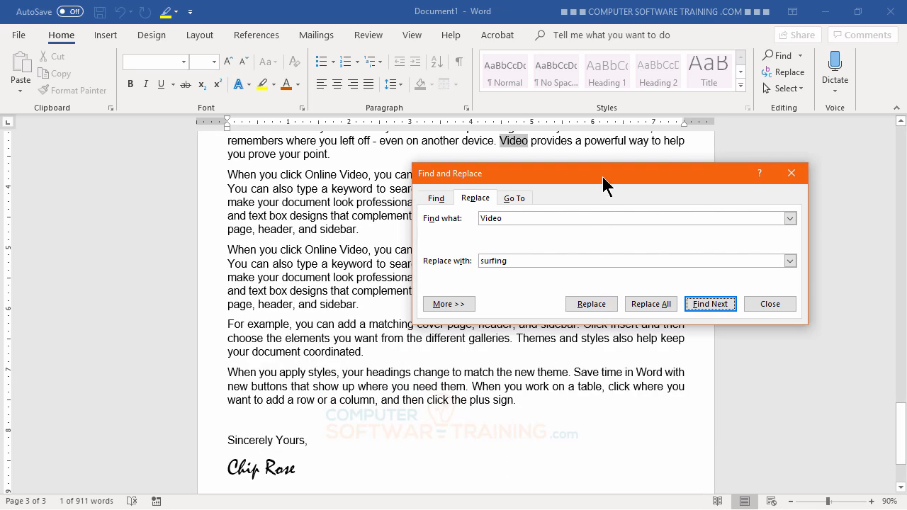
# Replace the next three occurrences of "Video" on page 3 with "surfing" one at a time
pyautogui.moveTo(603, 184); pyautogui.dragTo(628, 266)
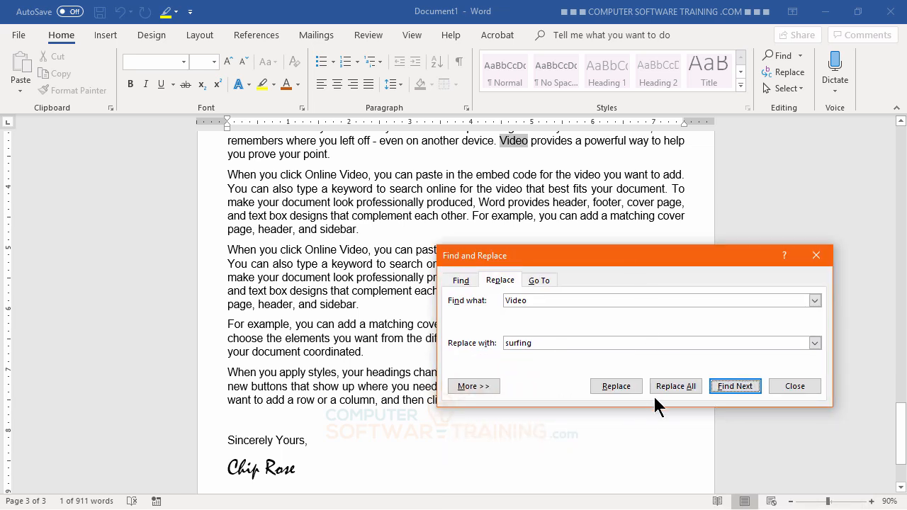
pyautogui.click(628, 391)
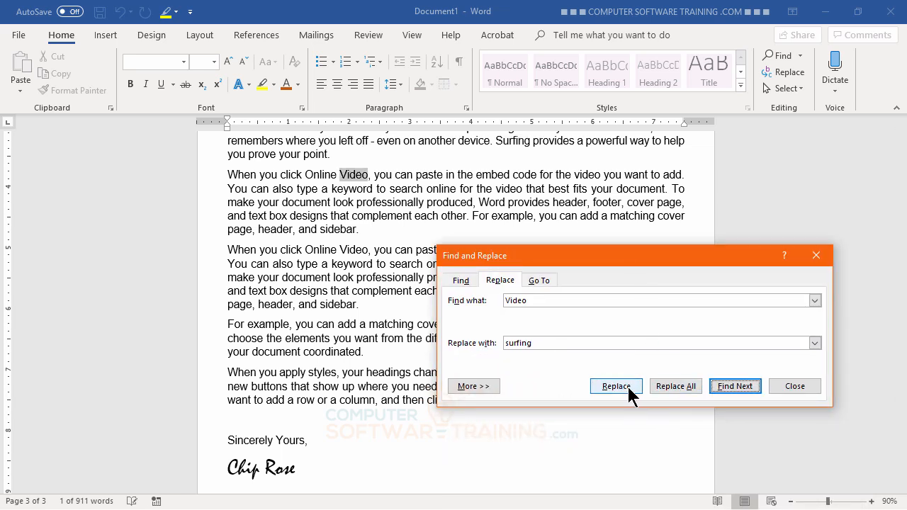
pyautogui.click(628, 391)
pyautogui.click(628, 391)
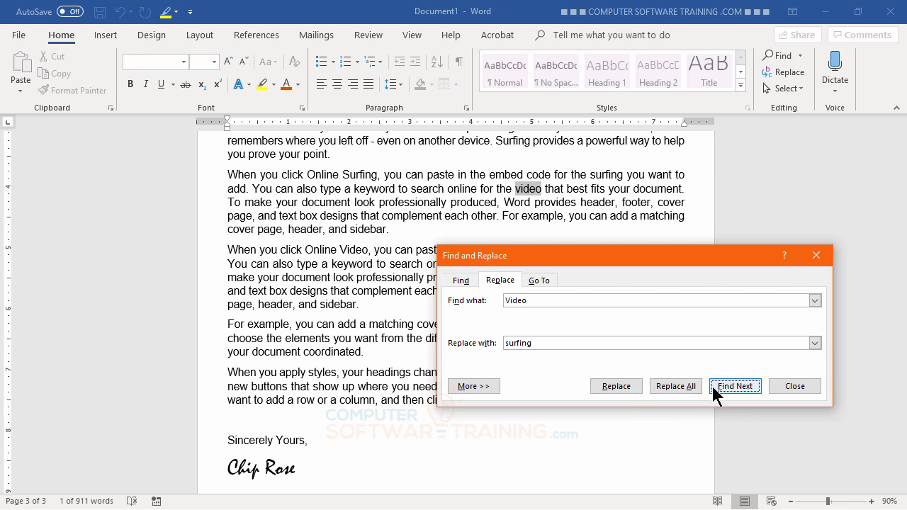
# Replace all remaining occurrences of "Video" with "surfing" at once and close Find and Replace
pyautogui.click(676, 386)
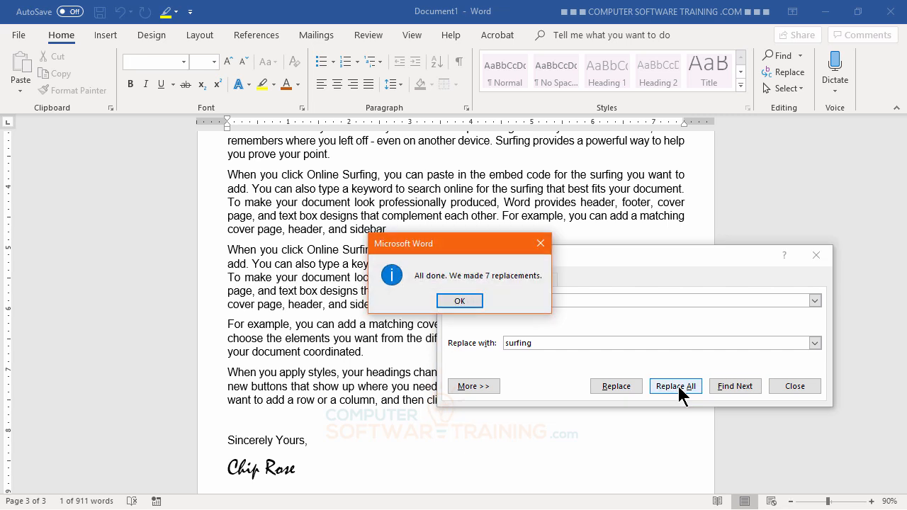
pyautogui.click(465, 301)
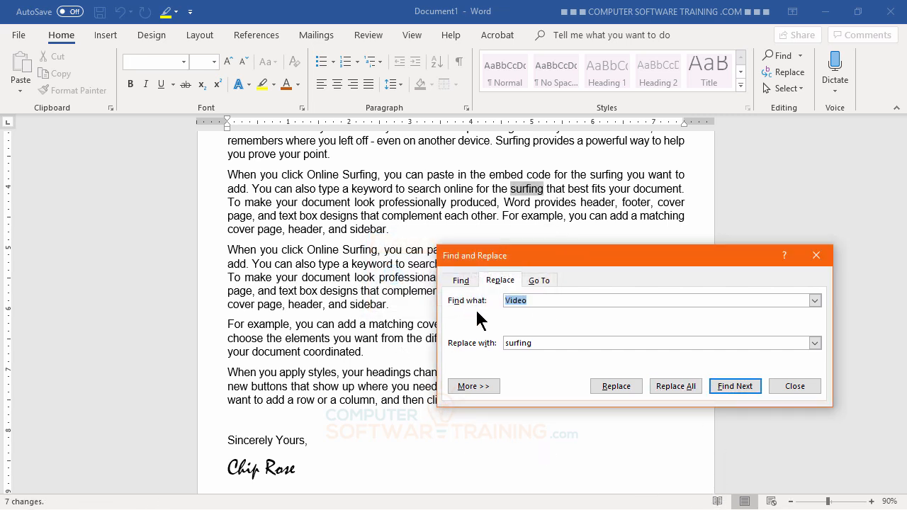
pyautogui.click(791, 390)
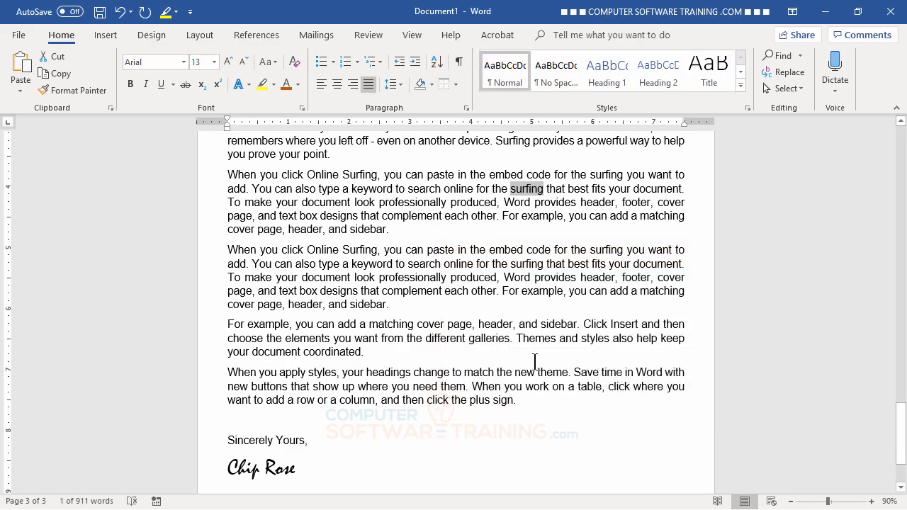
# Correct the capitalized "Surfing" before "that best fits your document" to lowercase "surfing" in the first body paragraph
pyautogui.click(535, 361)
pyautogui.scroll(12, 532, 403)
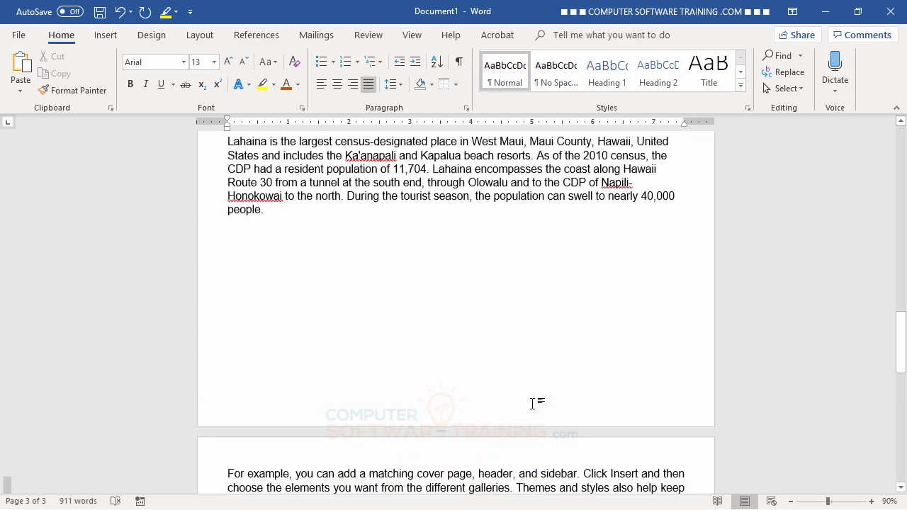
pyautogui.scroll(20, 532, 403)
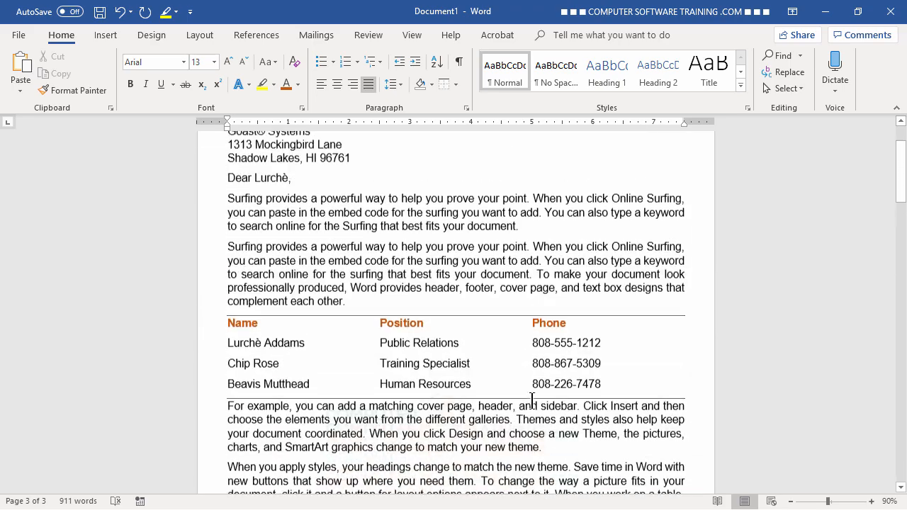
pyautogui.scroll(3, 532, 403)
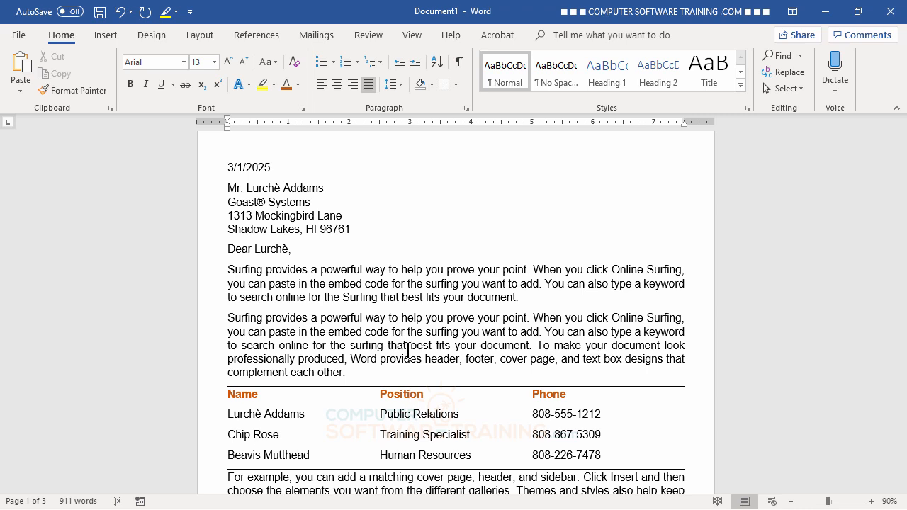
pyautogui.click(353, 297)
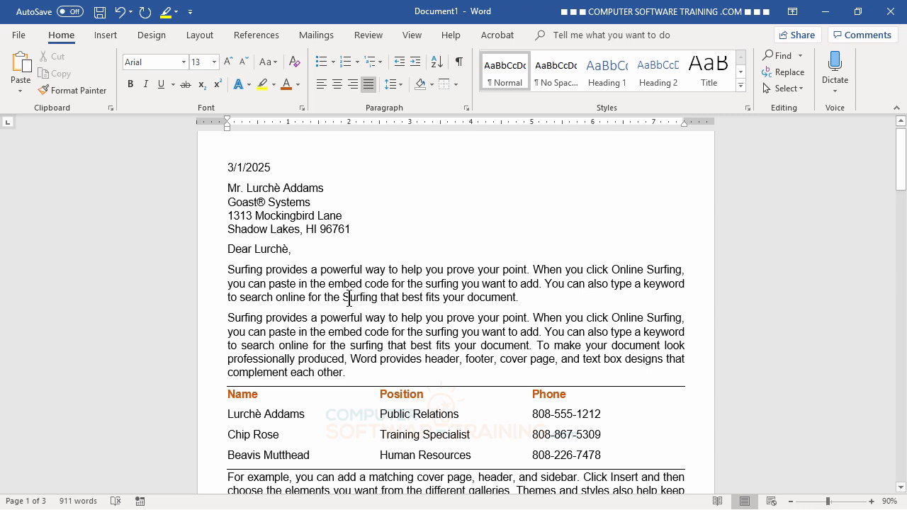
pyautogui.press('BackSpace')
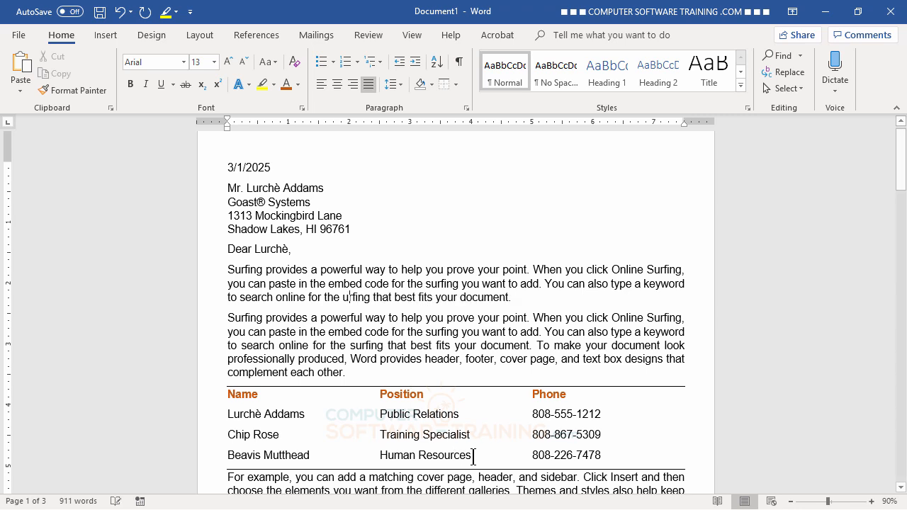
pyautogui.write('sur')
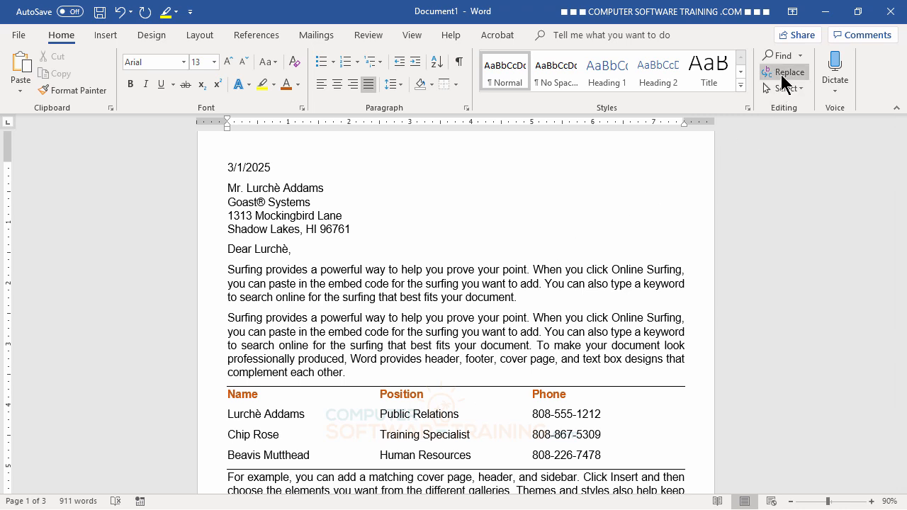
# Replace all occurrences of "Online" in the letter with "Jaws" at once and close Find and Replace
pyautogui.click(784, 72)
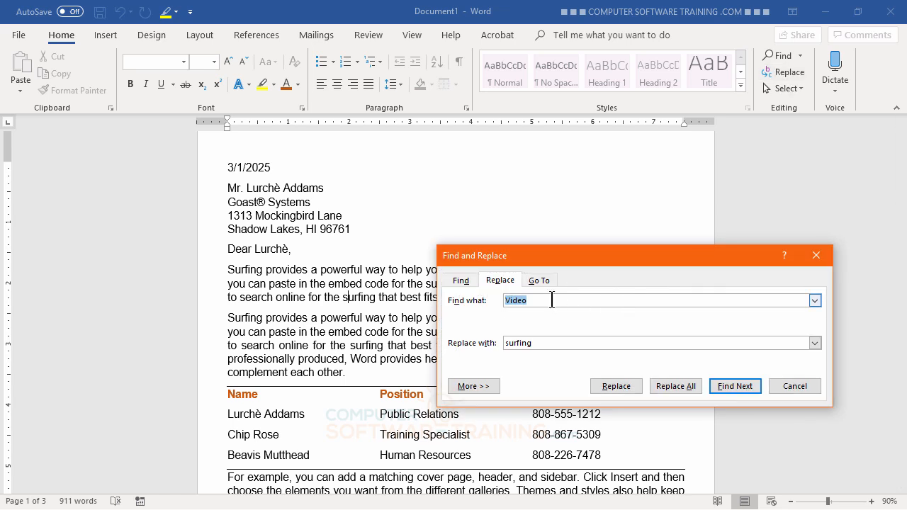
pyautogui.write('Online')
pyautogui.click(536, 345)
pyautogui.moveTo(536, 345); pyautogui.dragTo(503, 345)
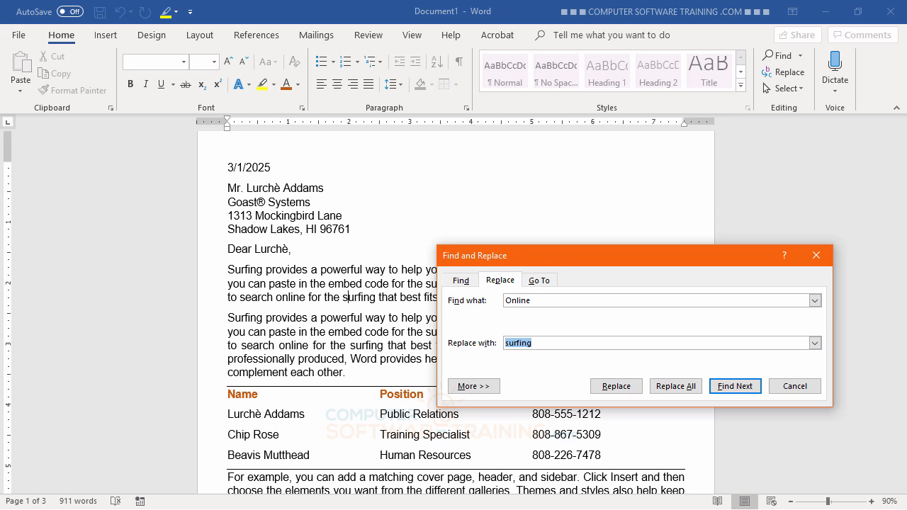
pyautogui.write('Jaws')
pyautogui.moveTo(615, 257); pyautogui.dragTo(662, 103)
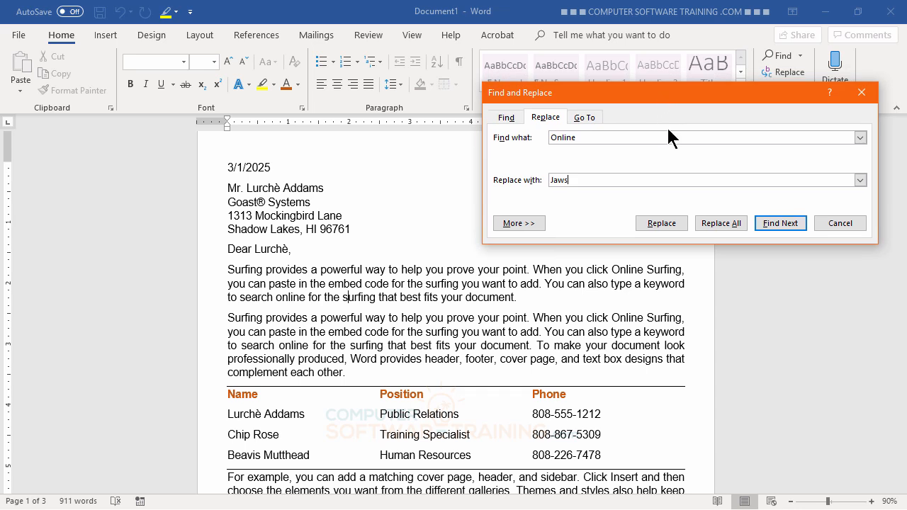
pyautogui.click(717, 225)
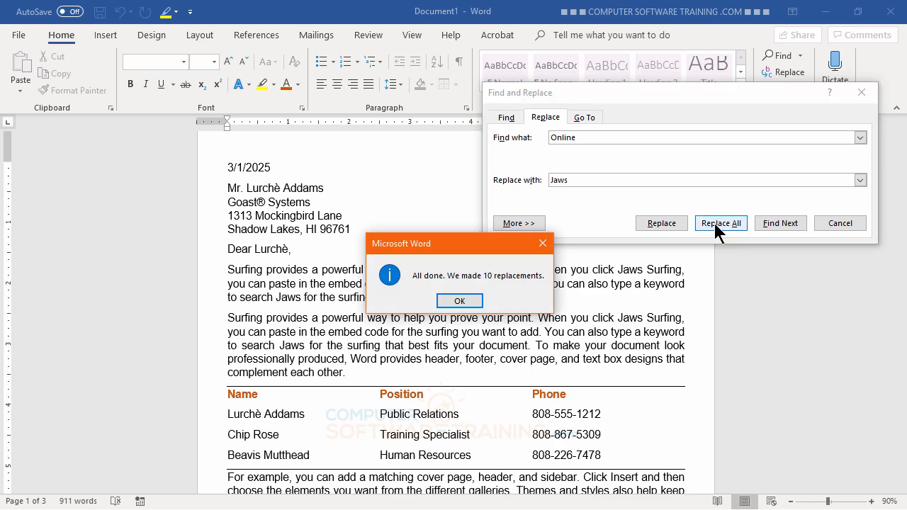
pyautogui.click(459, 301)
pyautogui.click(839, 223)
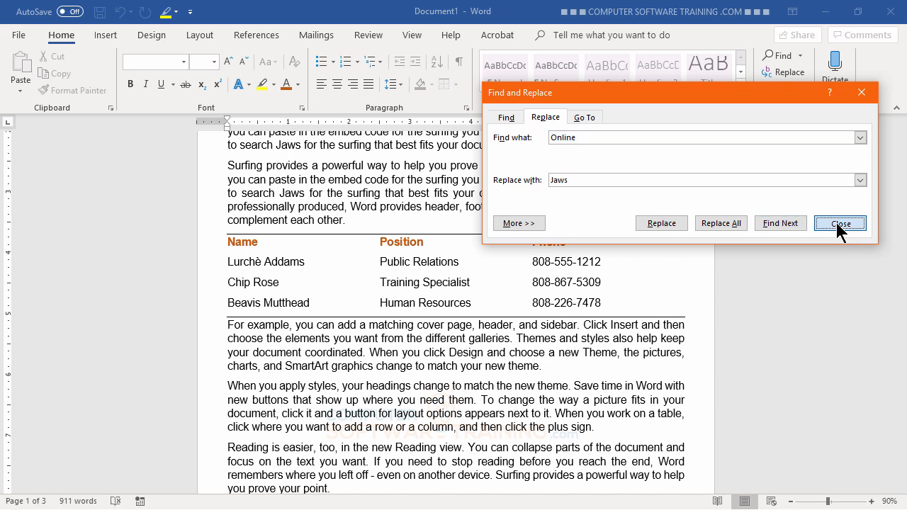
# Review the "Jaws" replacements in the body paragraphs and the italic paragraph on page 1
pyautogui.scroll(3, 601, 400)
pyautogui.scroll(1, 600, 401)
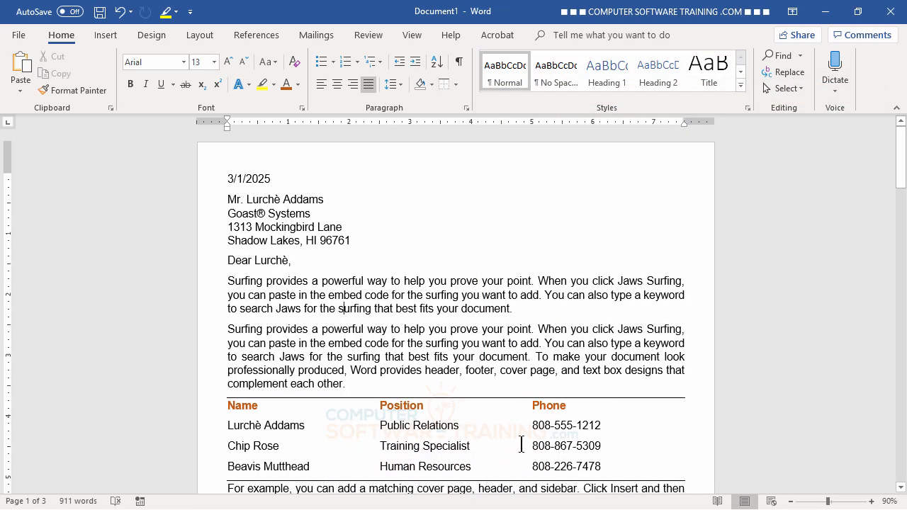
pyautogui.scroll(-6, 451, 440)
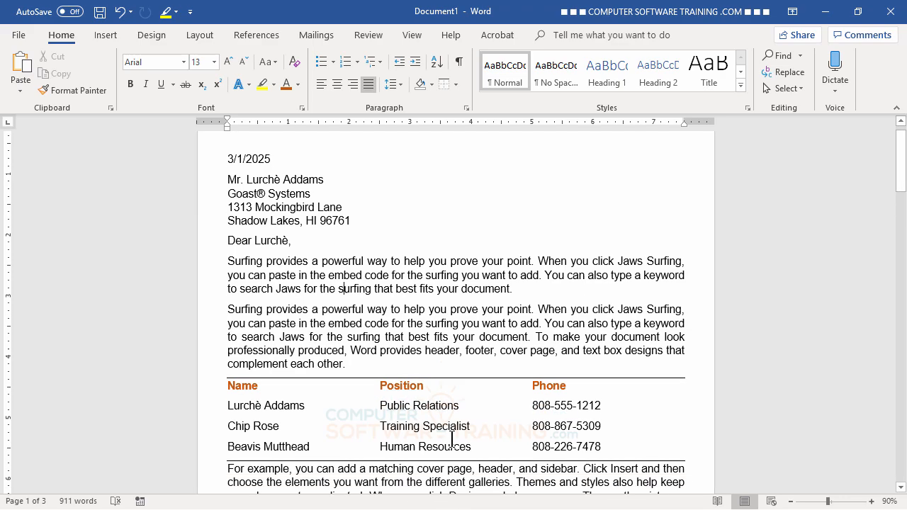
pyautogui.scroll(-1, 452, 438)
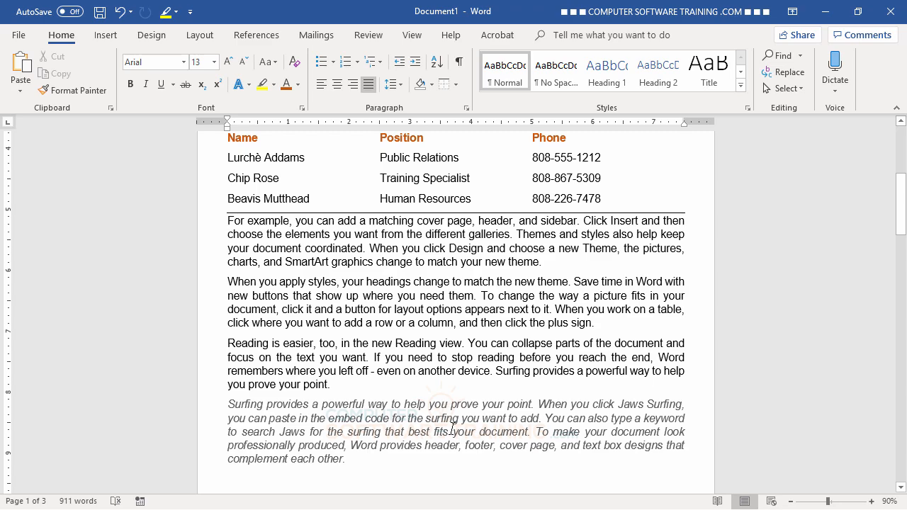
pyautogui.scroll(6, 452, 437)
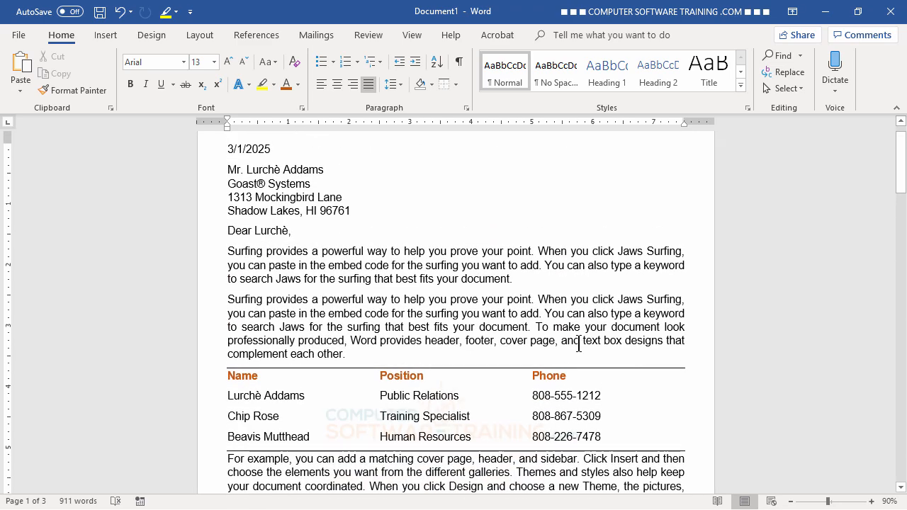
pyautogui.scroll(-4, 442, 340)
pyautogui.scroll(-4, 443, 349)
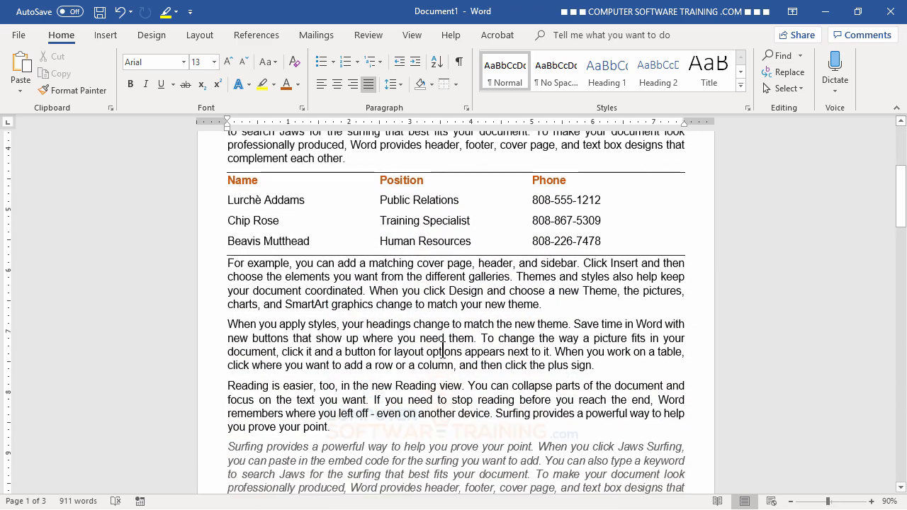
pyautogui.scroll(7, 446, 349)
pyautogui.scroll(2, 445, 349)
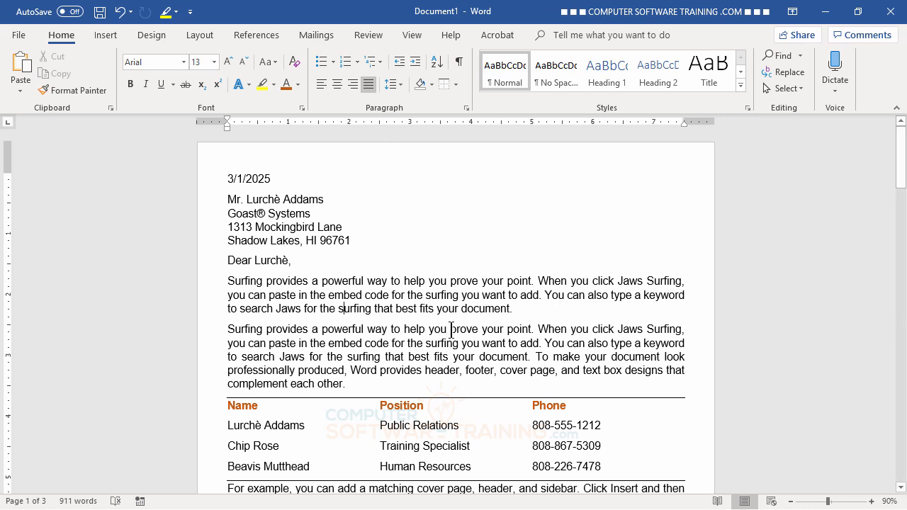
# Insert the word "the" before "prove your point" in the second body paragraph
pyautogui.click(451, 329)
pyautogui.write('t eac')
pyautogui.write('h')
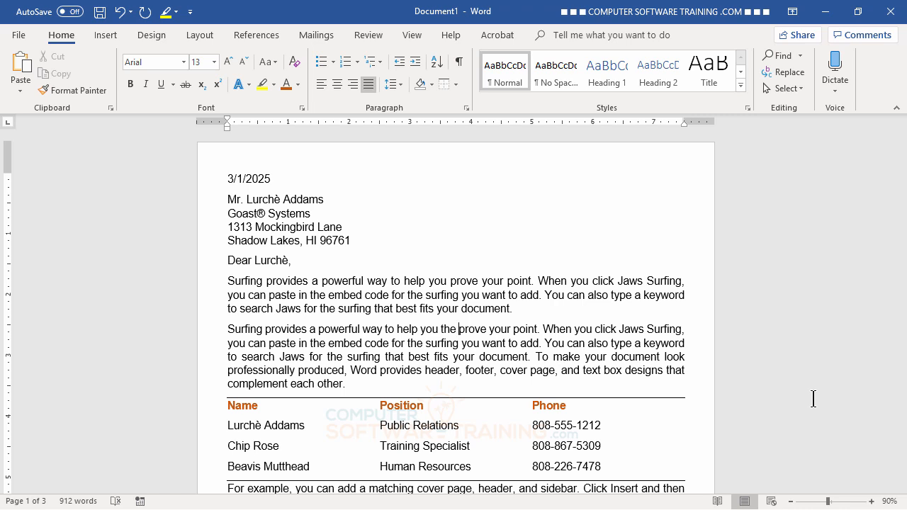
# Retype the word "prove" after "the" in the second body paragraph as the misspelling "prve"
pyautogui.hotkey('shift', 'Right')
pyautogui.hotkey('shift', 'Right')
pyautogui.hotkey('shift', 'Right')
pyautogui.hotkey('shift', 'Right')
pyautogui.hotkey('shift', 'Right')
pyautogui.hotkey('shift', 'Right')
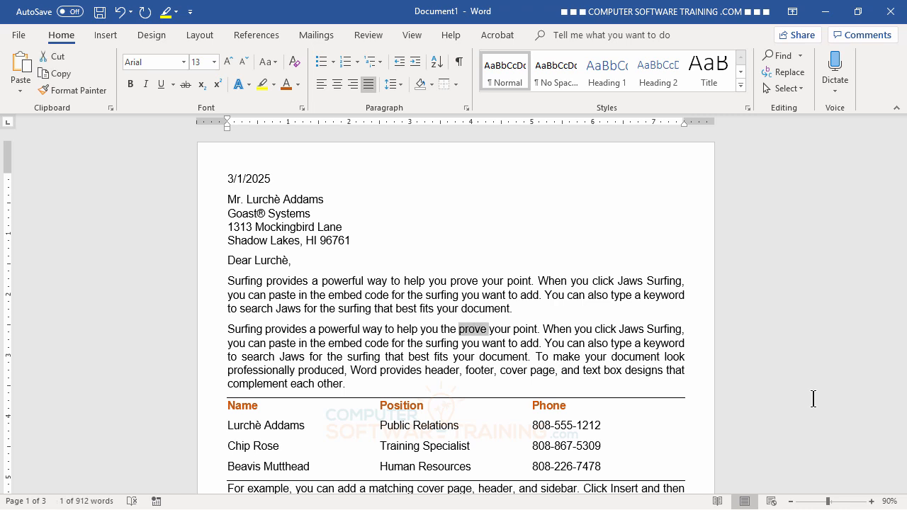
pyautogui.hotkey('shift', 'Left')
pyautogui.write('p')
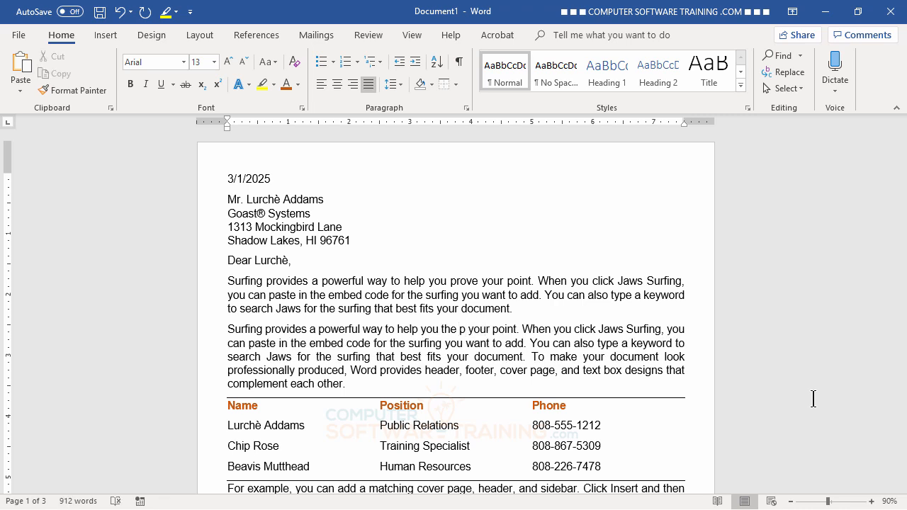
pyautogui.write('ro')
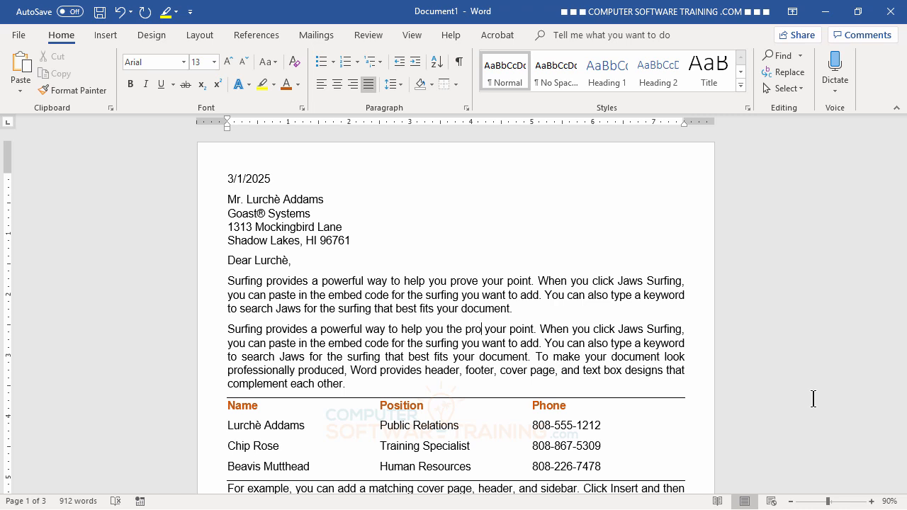
pyautogui.press('BackSpace')
pyautogui.write('ve')
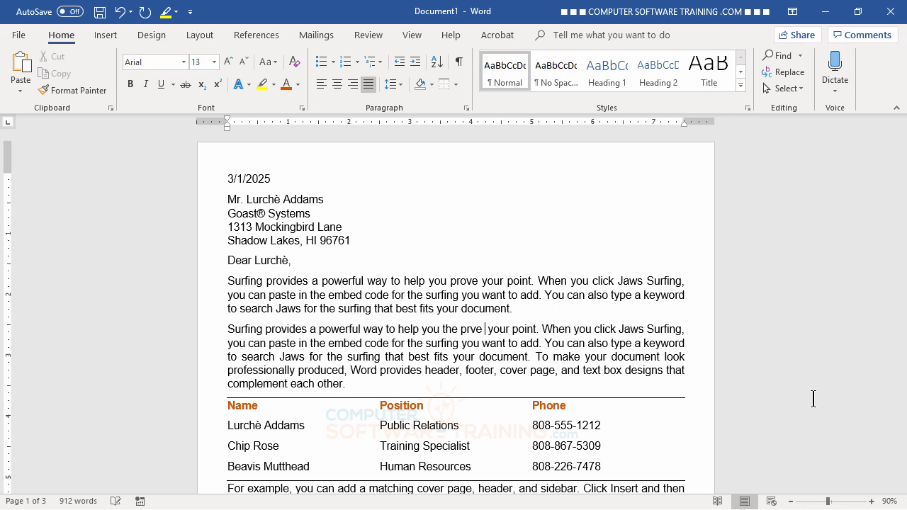
pyautogui.press('BackSpace')
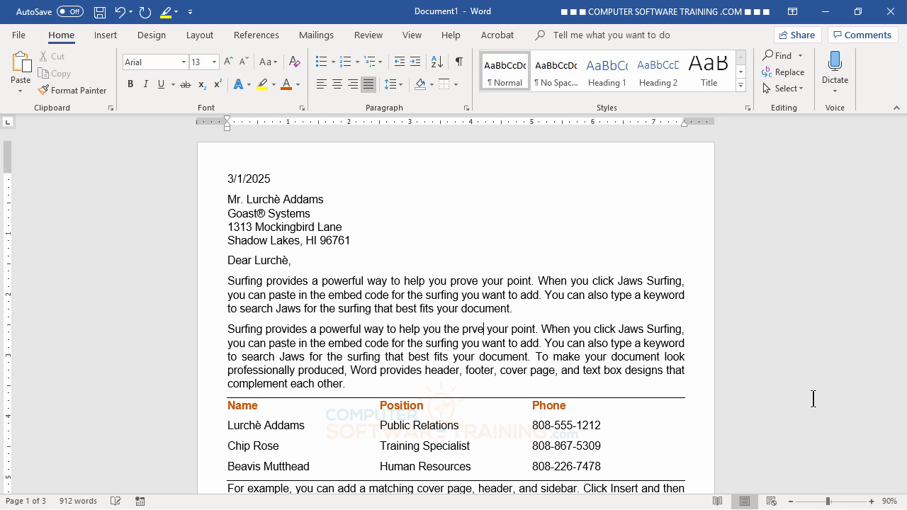
# Delete the misspelled word "prve" and the space before it in the second body paragraph
pyautogui.press('BackSpace')
pyautogui.press('BackSpace')
pyautogui.press('BackSpace')
pyautogui.press('BackSpace')
pyautogui.press('BackSpace')
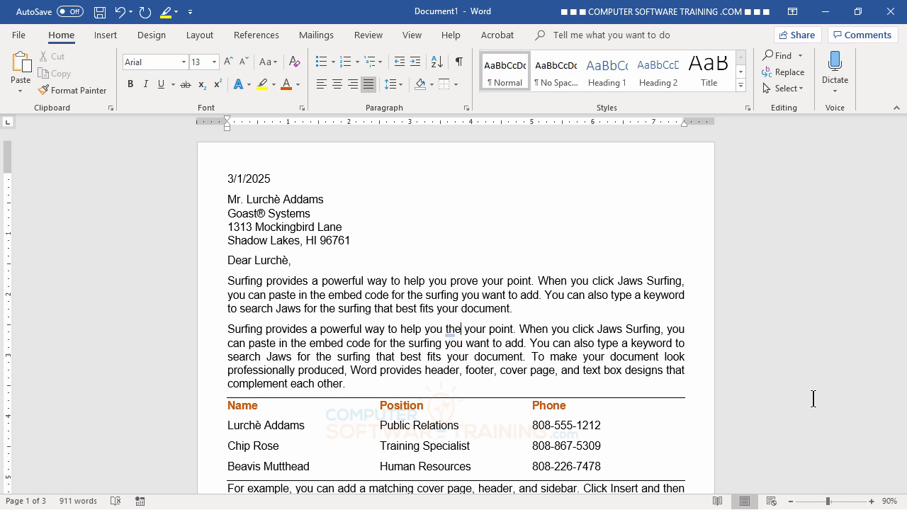
# Replace "the" before "your point" in the second body paragraph with "receive", entered as "recieve" for AutoCorrect to fix, without an extra space
pyautogui.hotkey('shift', 'Left')
pyautogui.hotkey('shift', 'Left')
pyautogui.hotkey('shift', 'Left')
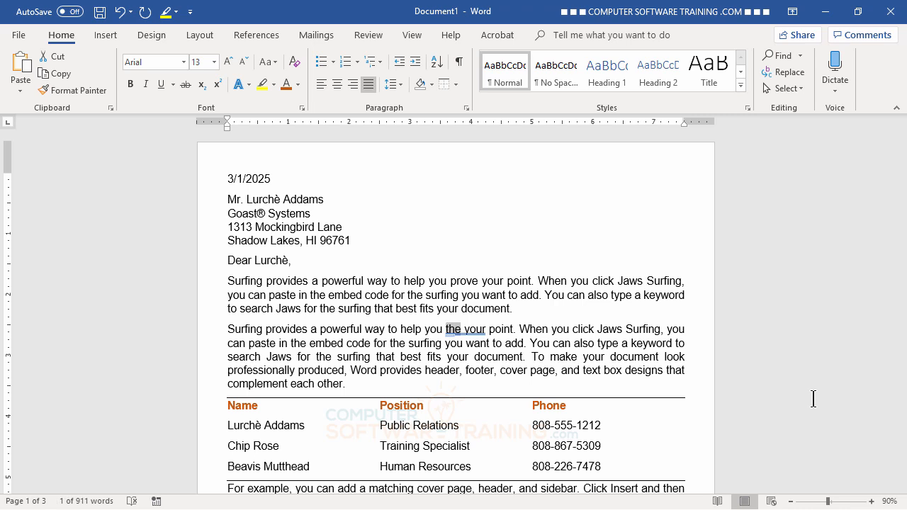
pyautogui.write('red')
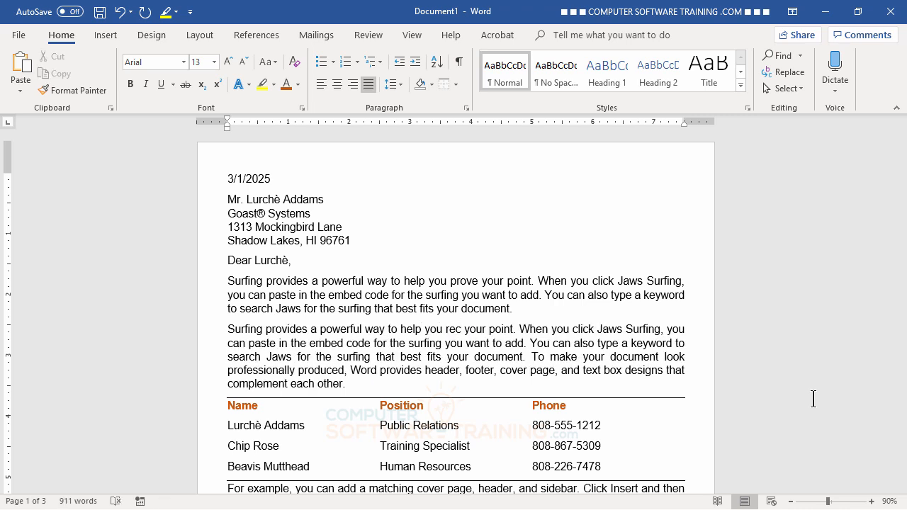
pyautogui.write('ieve')
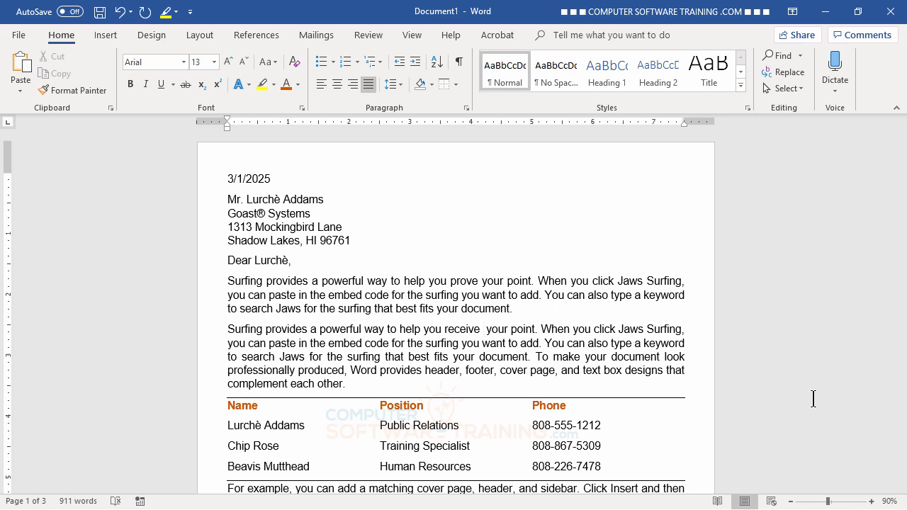
pyautogui.press('BackSpace')
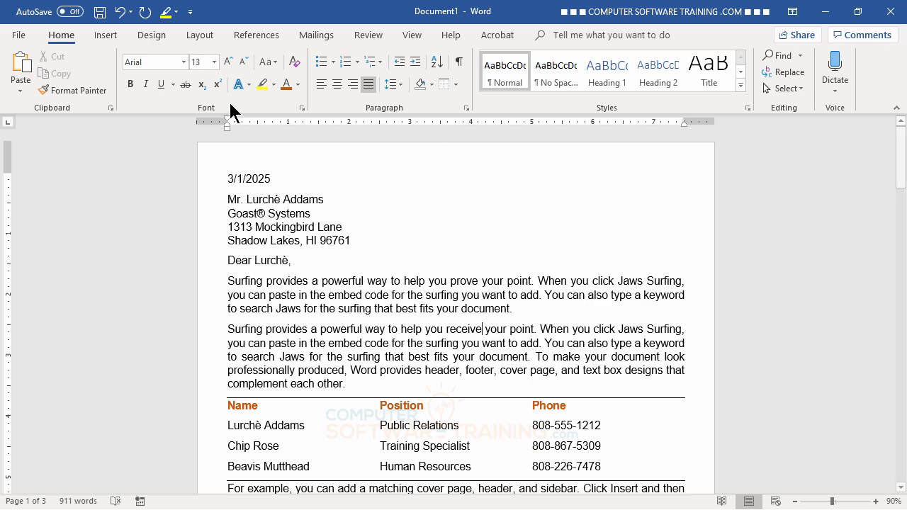
# Open the AutoCorrect options from the proofing settings and select the "aboutit" entry in the replacement list
pyautogui.click(20, 36)
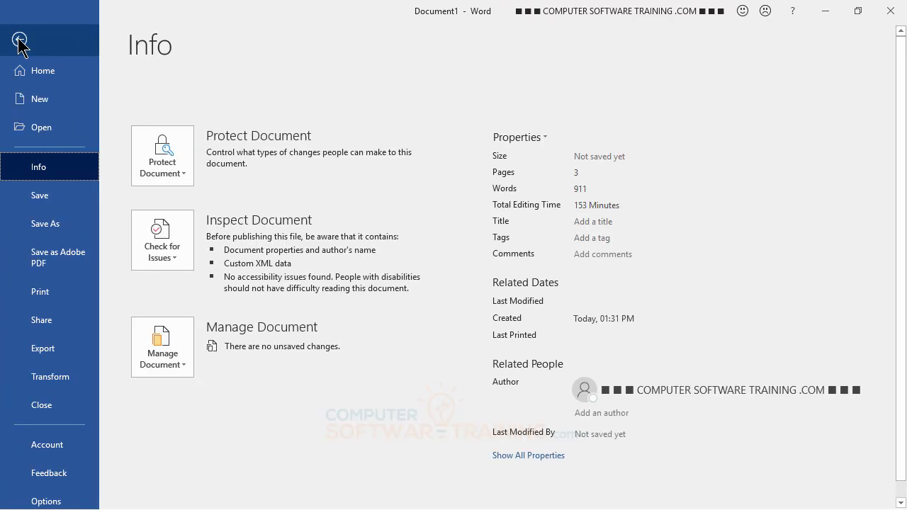
pyautogui.scroll(-1, 29, 274)
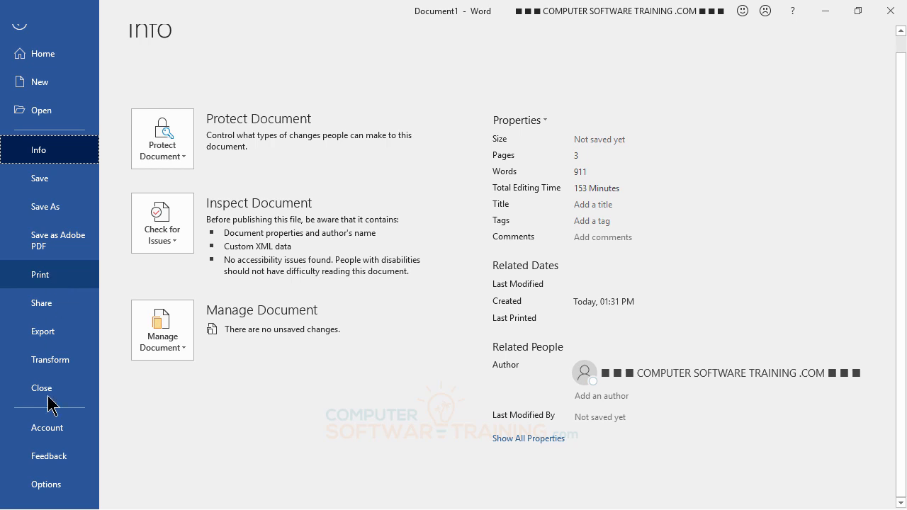
pyautogui.click(57, 489)
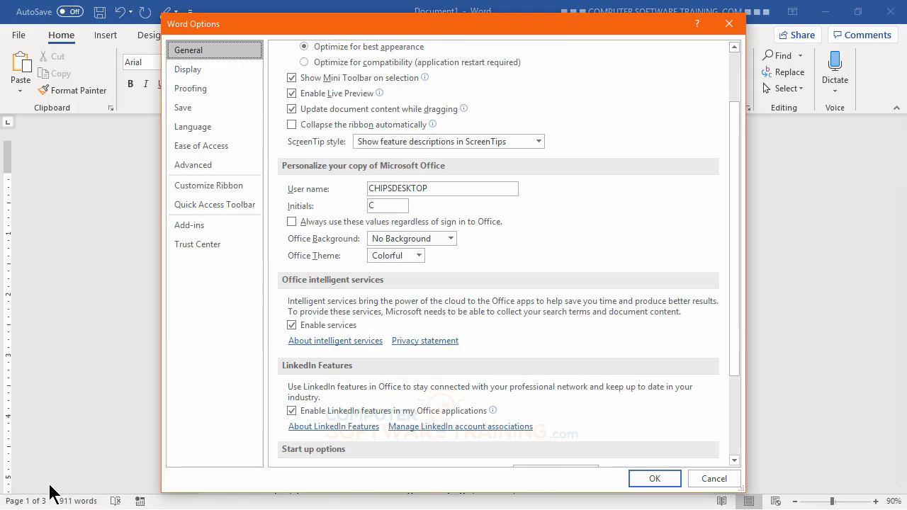
pyautogui.click(205, 90)
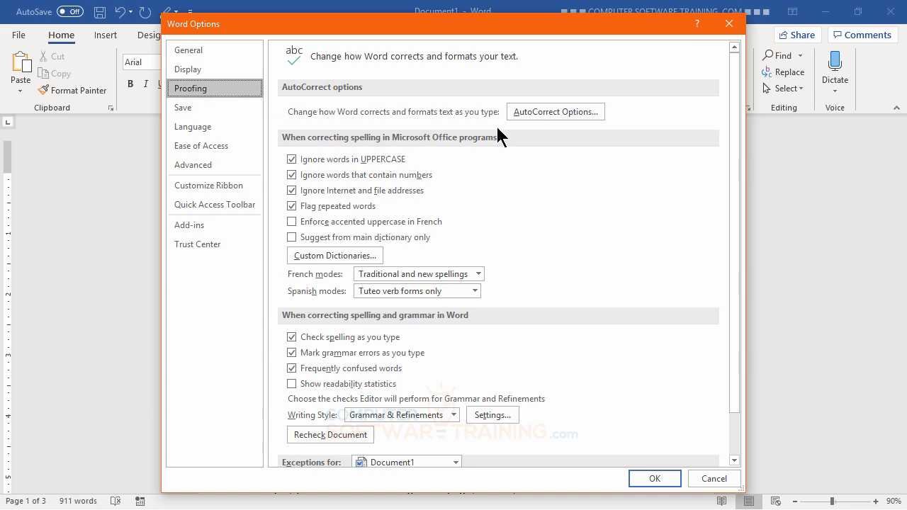
pyautogui.click(550, 115)
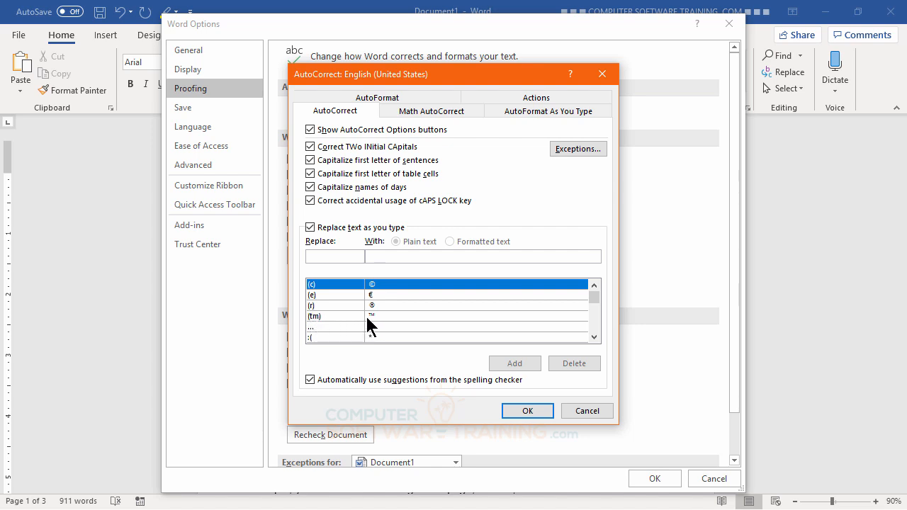
pyautogui.scroll(-7, 388, 306)
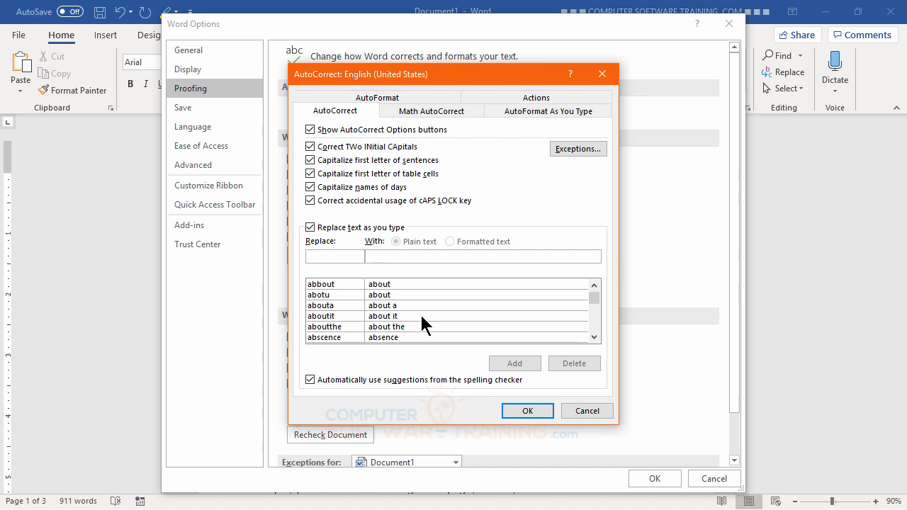
pyautogui.click(347, 316)
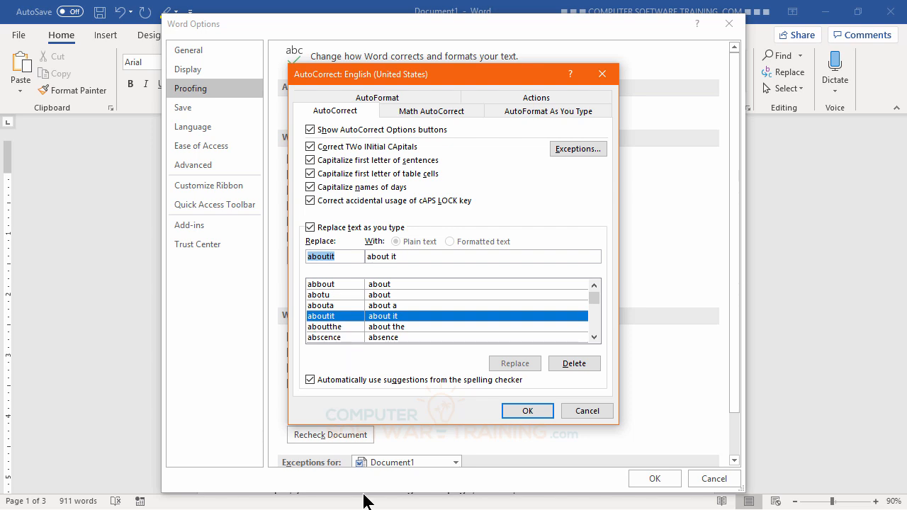
# Close the AutoCorrect settings and the program options without saving changes
pyautogui.click(592, 410)
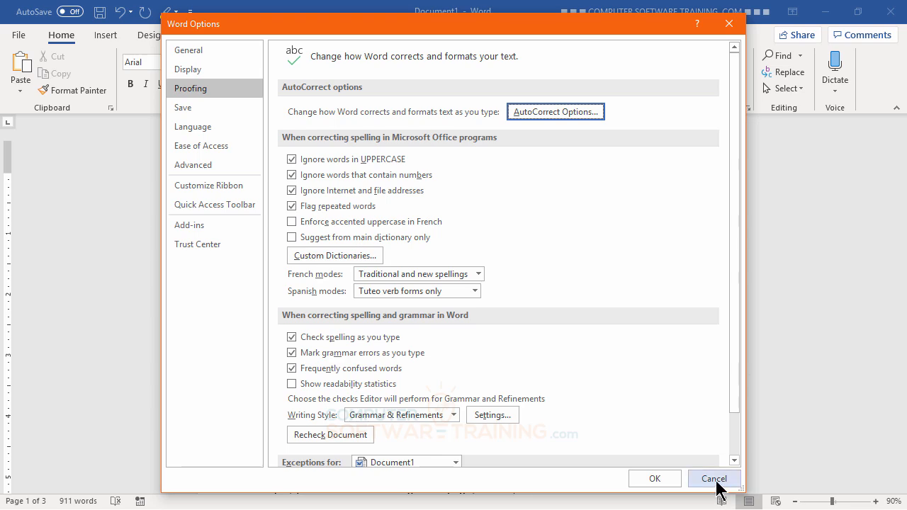
pyautogui.click(713, 479)
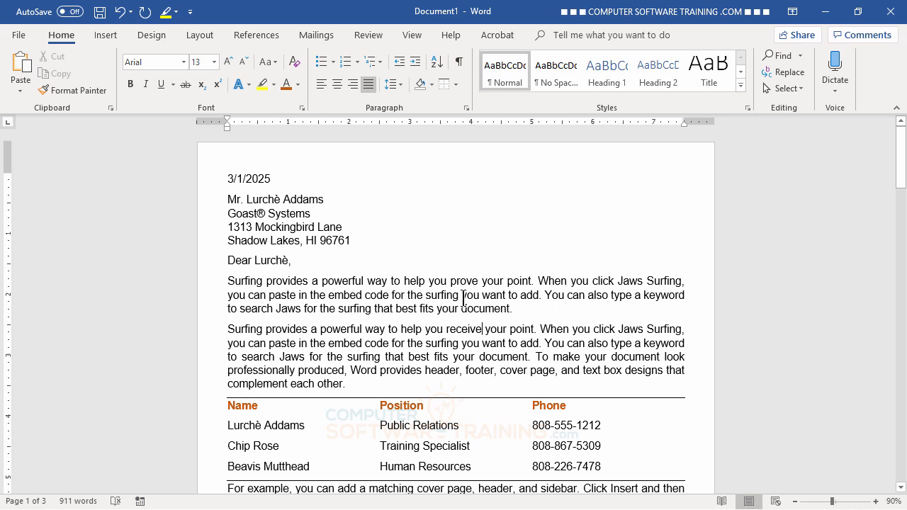
# Select the entire second body paragraph and open the AutoCorrect options from the proofing settings
pyautogui.scroll(-1, 361, 345)
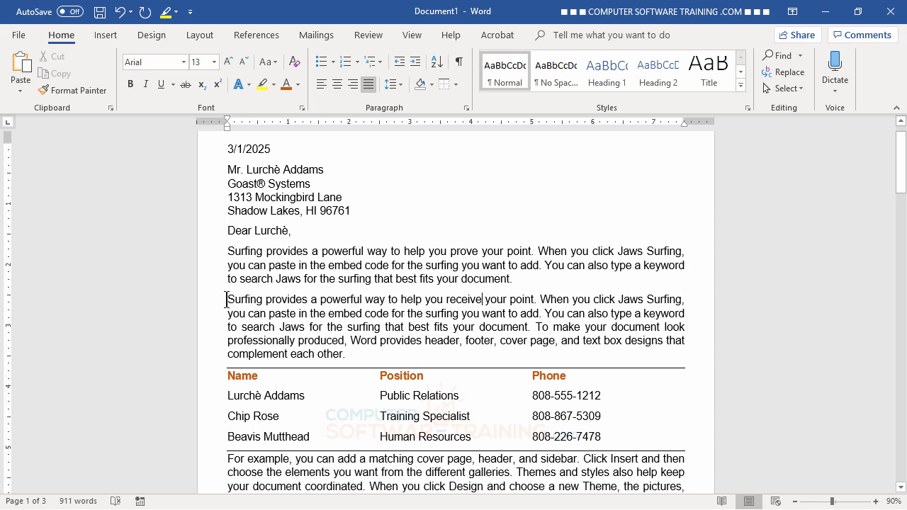
pyautogui.moveTo(227, 299); pyautogui.dragTo(360, 352)
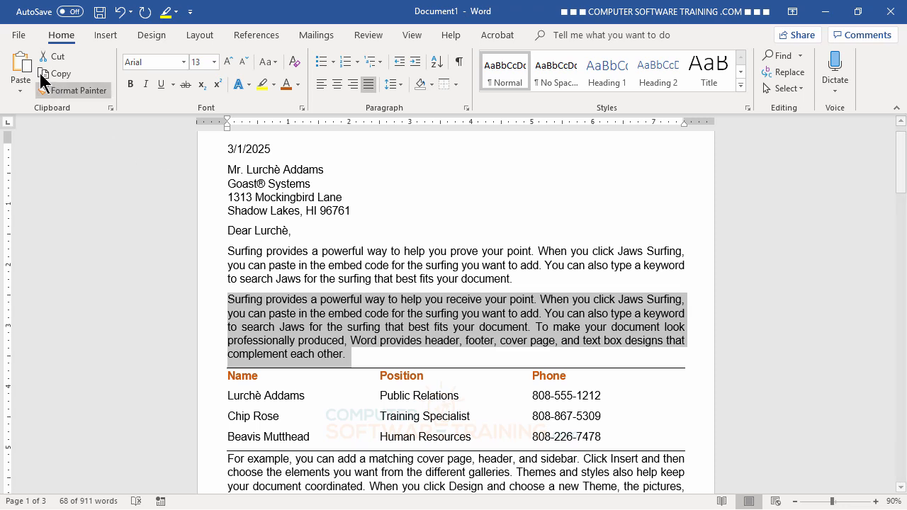
pyautogui.click(20, 37)
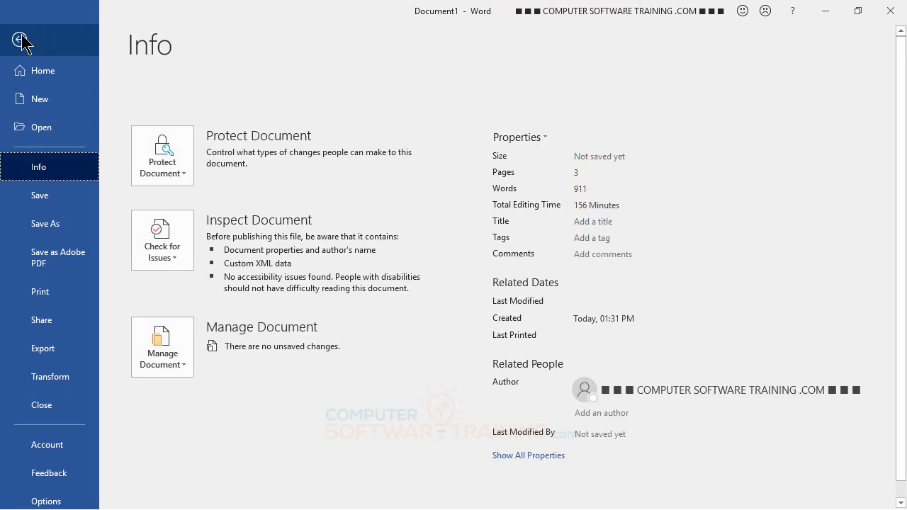
pyautogui.scroll(-1, 44, 330)
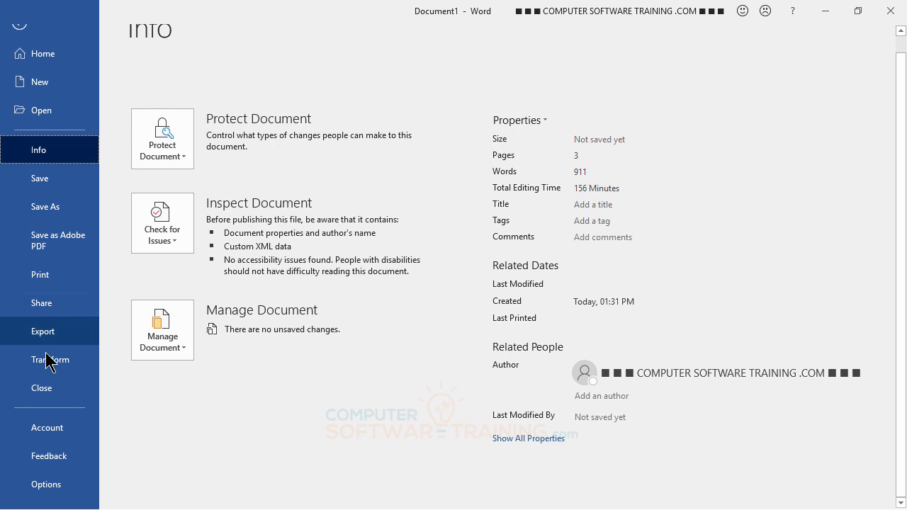
pyautogui.click(58, 489)
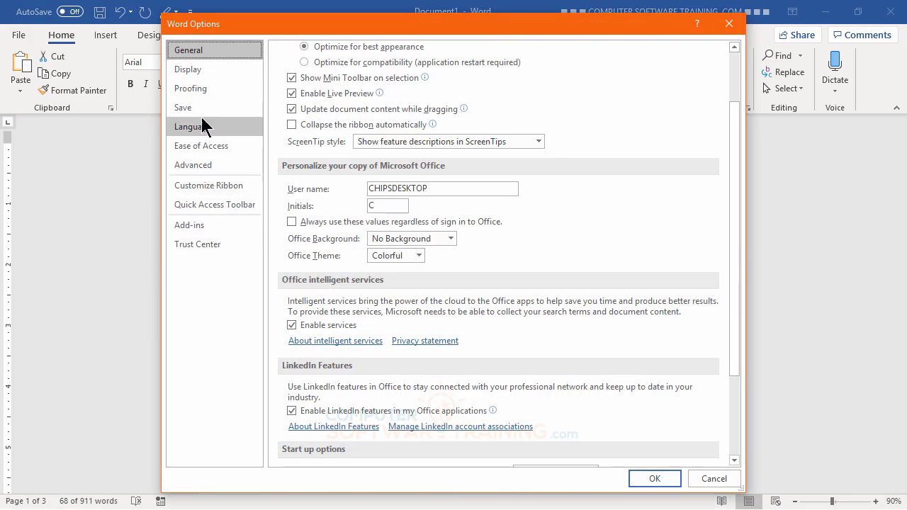
pyautogui.click(197, 89)
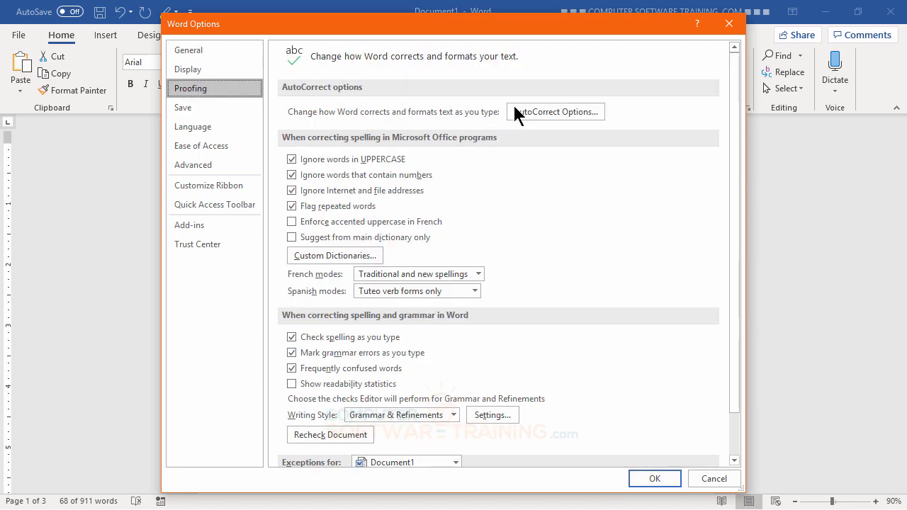
pyautogui.click(546, 112)
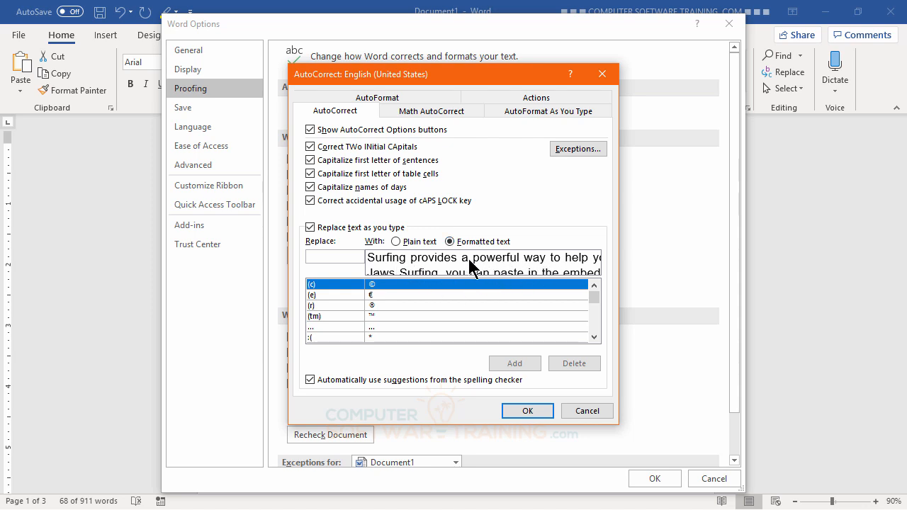
# Add an AutoCorrect entry that replaces "/s" with the selected paragraph as formatted text, and save the options
pyautogui.click(312, 256)
pyautogui.write('/')
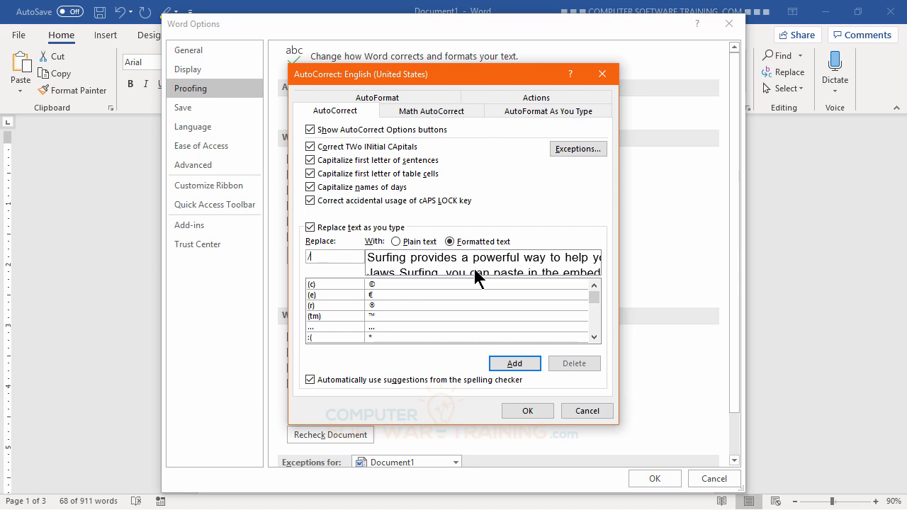
pyautogui.write('s')
pyautogui.click(515, 364)
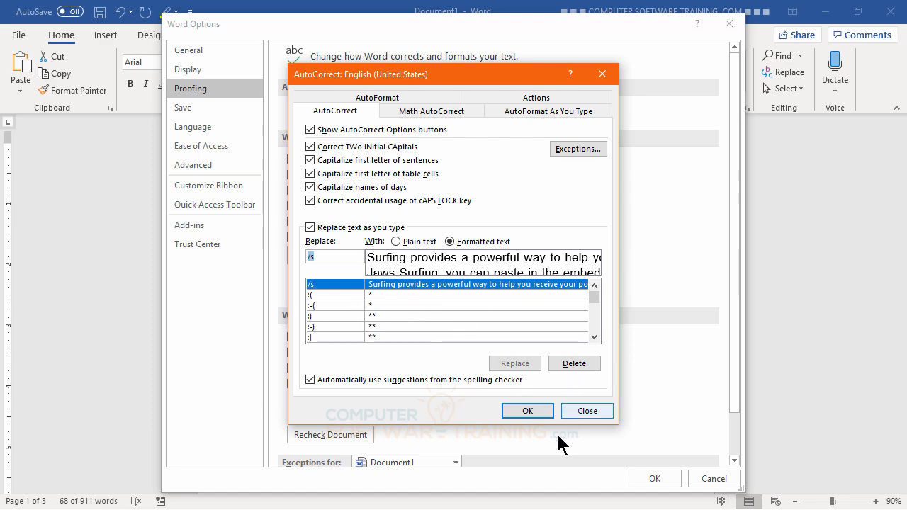
pyautogui.click(528, 411)
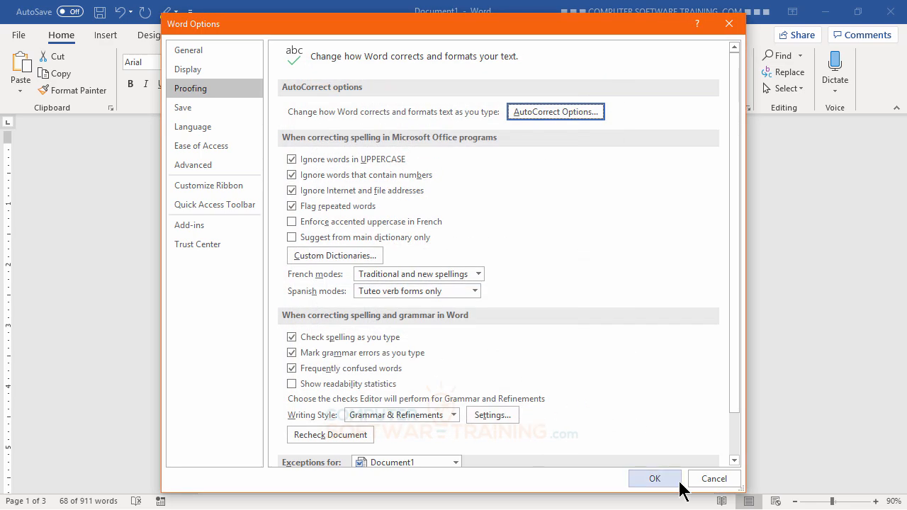
pyautogui.click(656, 479)
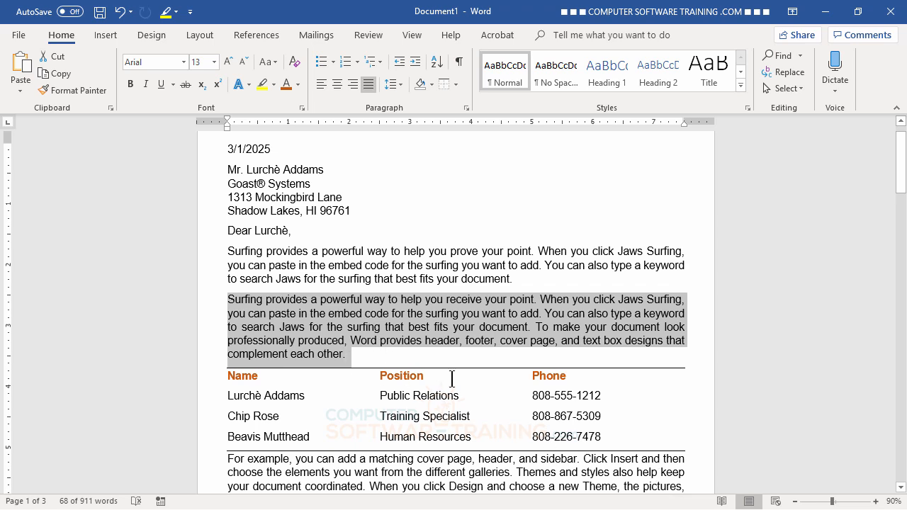
# Delete the selected second body paragraph and reinsert it below the first with the "/s" AutoCorrect entry, without an extra blank line
pyautogui.press('Delete')
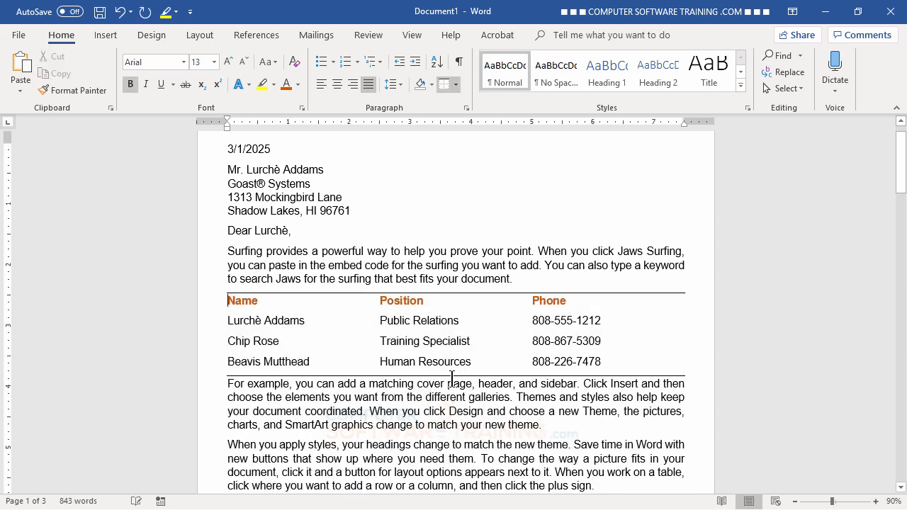
pyautogui.click(527, 279)
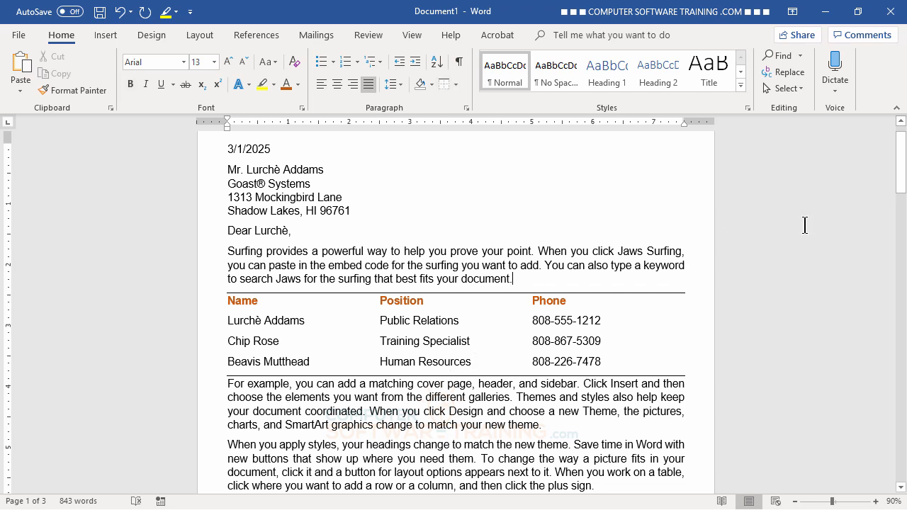
pyautogui.press('Return')
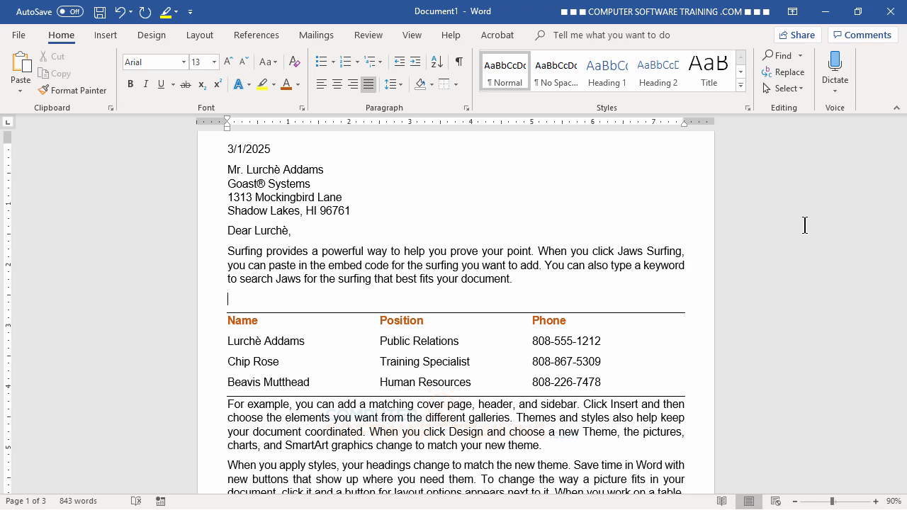
pyautogui.write('/s')
pyautogui.press('Return')
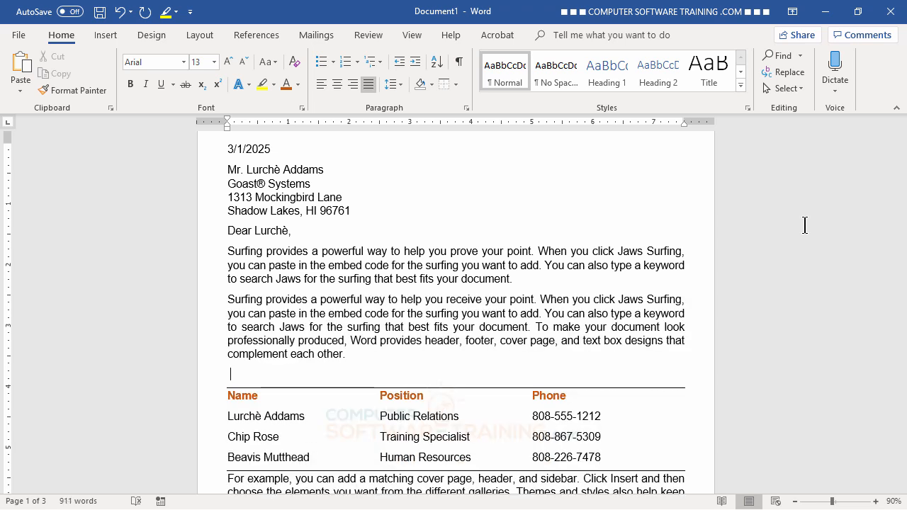
pyautogui.press('BackSpace')
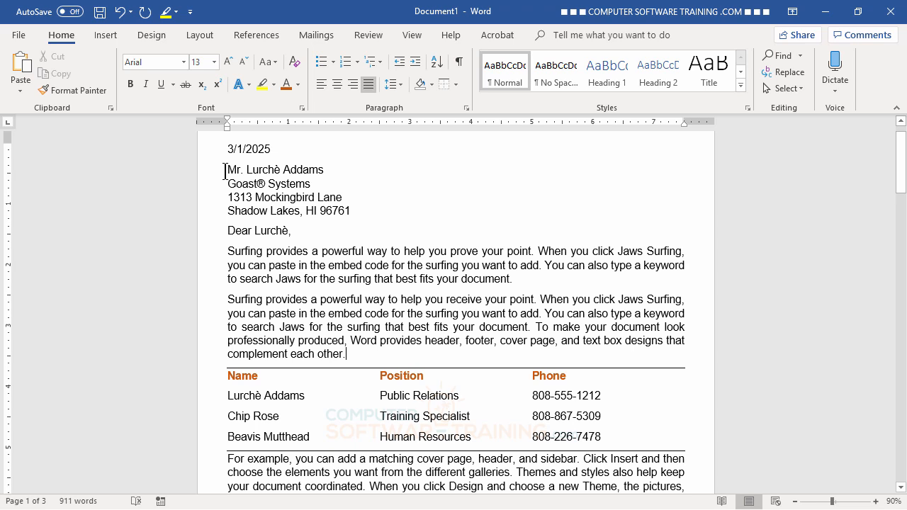
# Select the recipient's address block together with the greeting line and open the AutoCorrect options from the proofing settings
pyautogui.moveTo(225, 172); pyautogui.dragTo(330, 231)
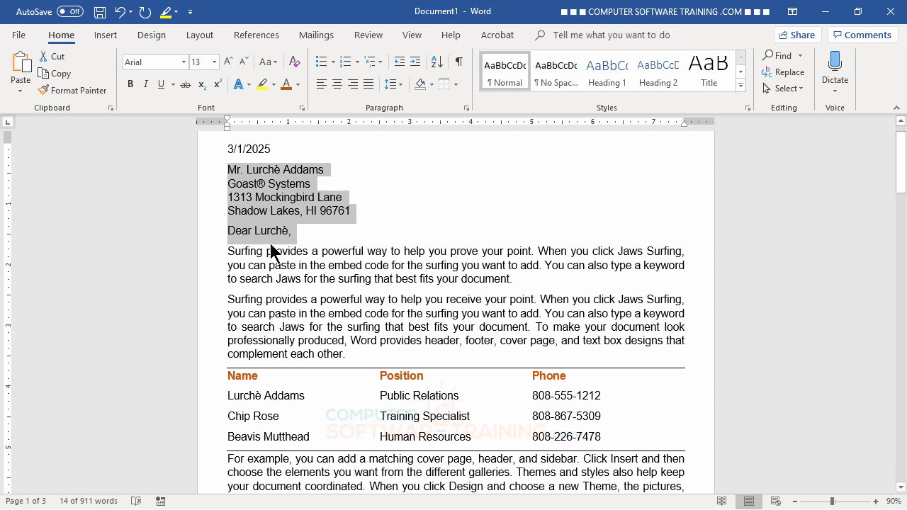
pyautogui.click(19, 36)
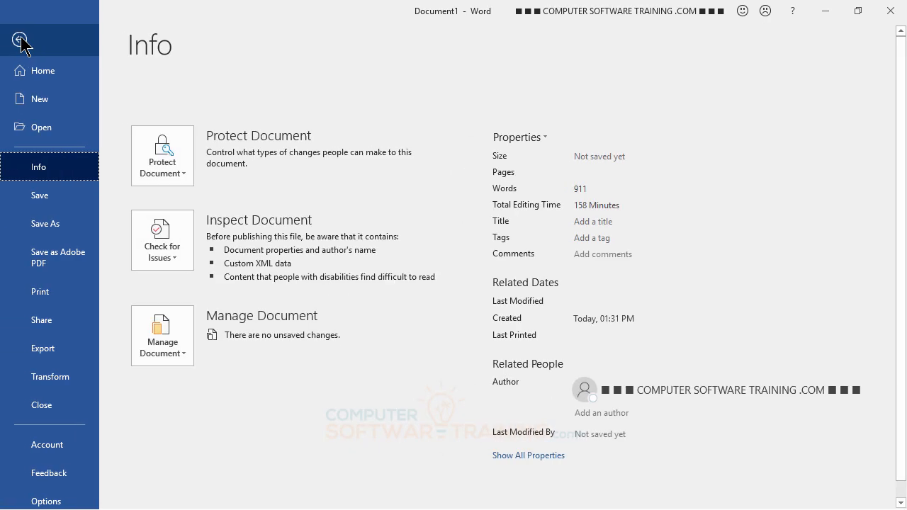
pyautogui.scroll(-1, 30, 459)
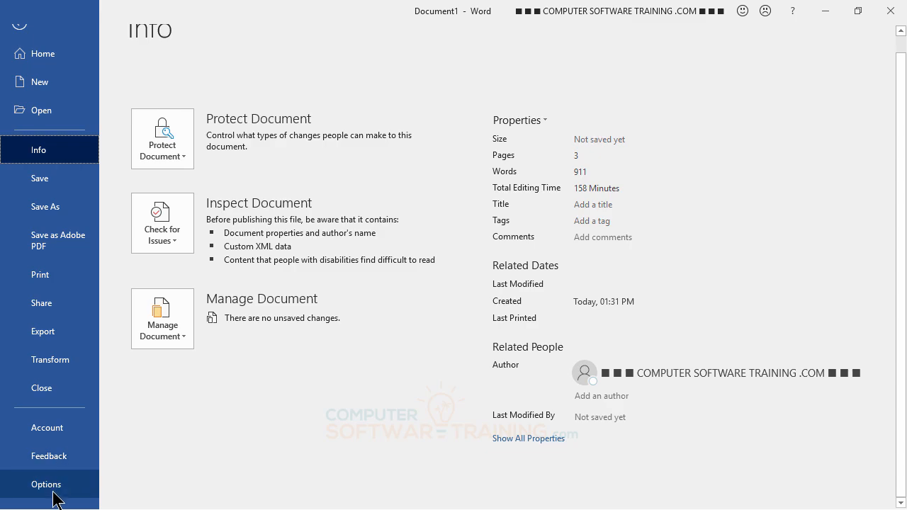
pyautogui.click(50, 484)
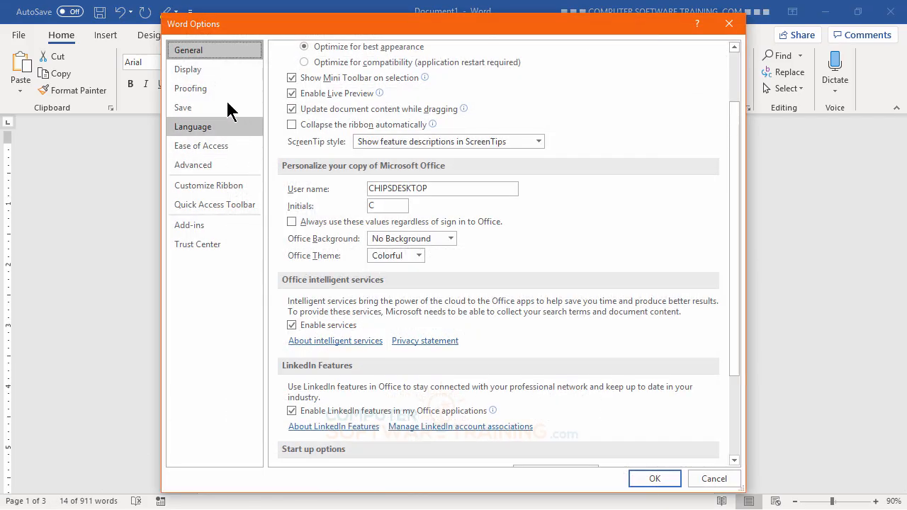
pyautogui.click(208, 89)
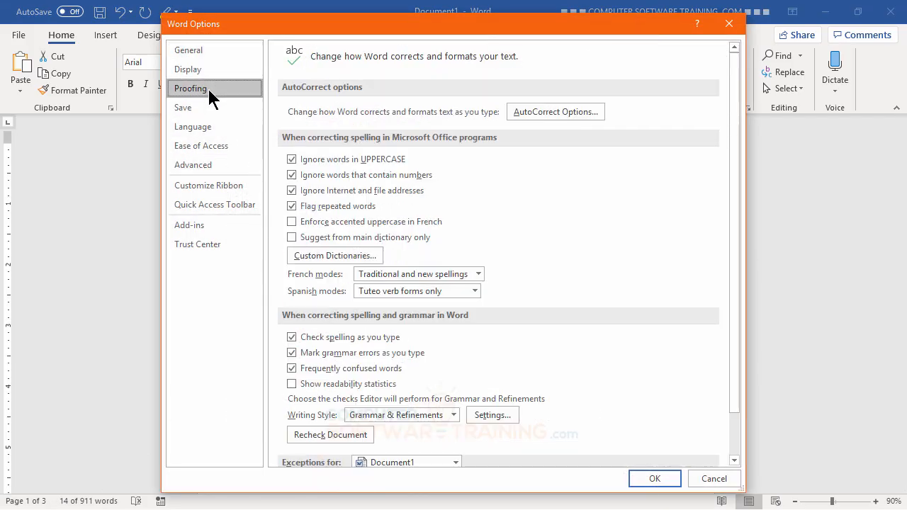
pyautogui.click(545, 114)
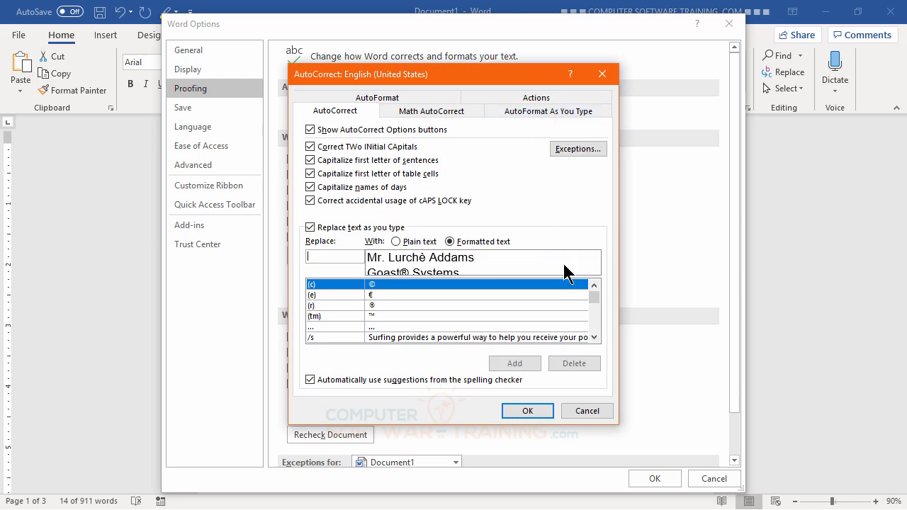
# Add an AutoCorrect entry that replaces "/la" with the selected address and greeting as formatted text, and save the options
pyautogui.write('/')
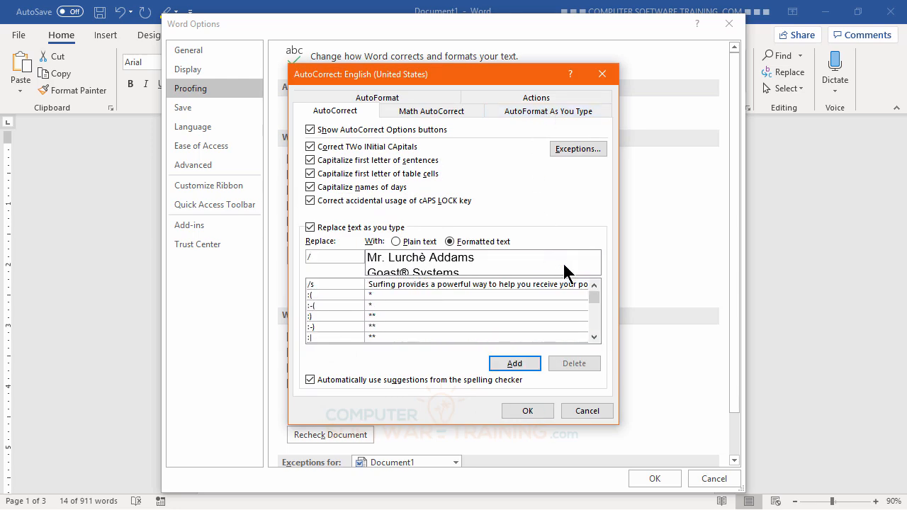
pyautogui.write('la')
pyautogui.click(530, 365)
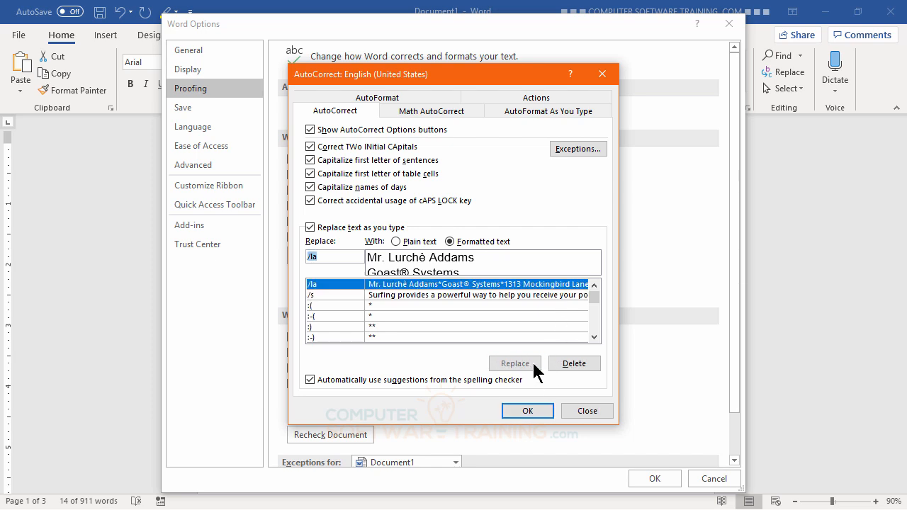
pyautogui.click(520, 411)
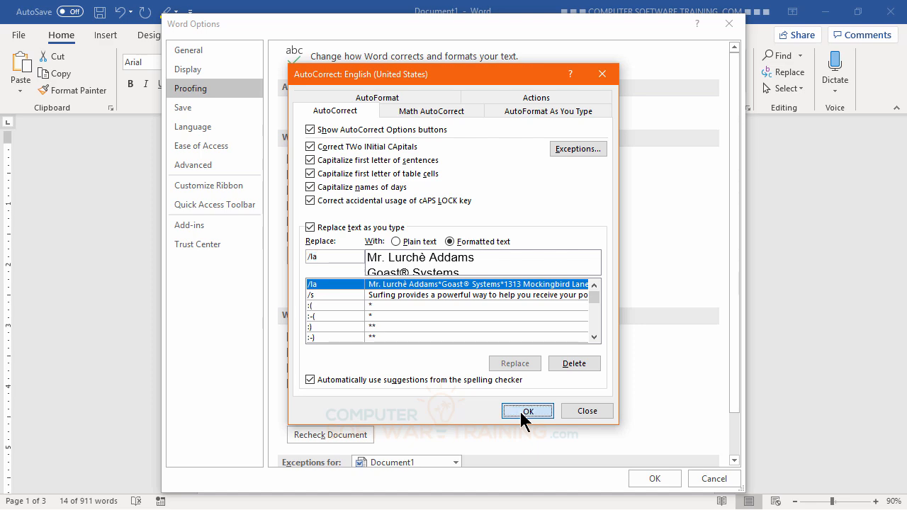
pyautogui.click(655, 478)
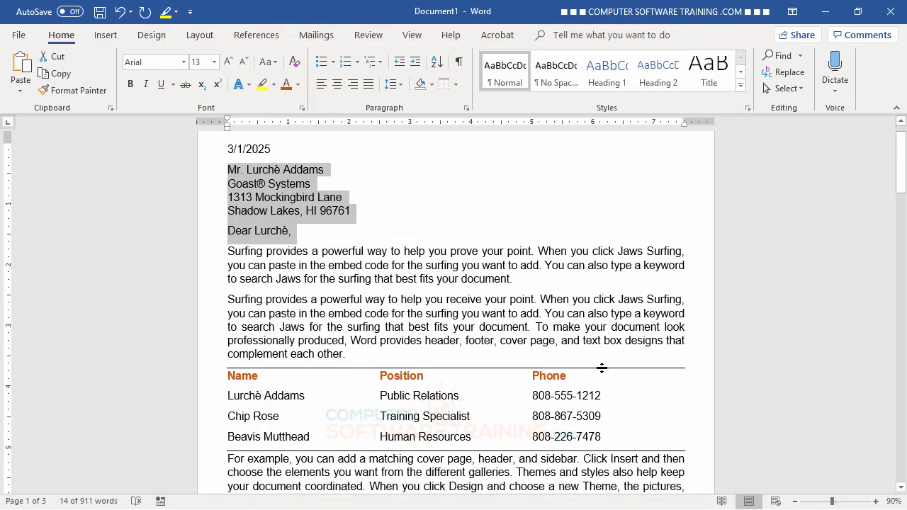
# Delete the address block and greeting, reinsert them under the date with the "/la" AutoCorrect entry, and remove the extra blank lines
pyautogui.press('Delete')
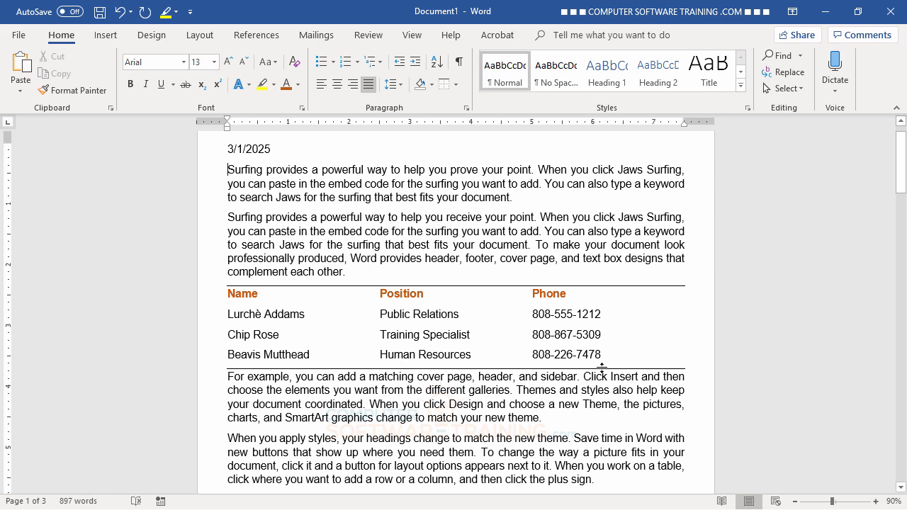
pyautogui.press('Return')
pyautogui.press('Return')
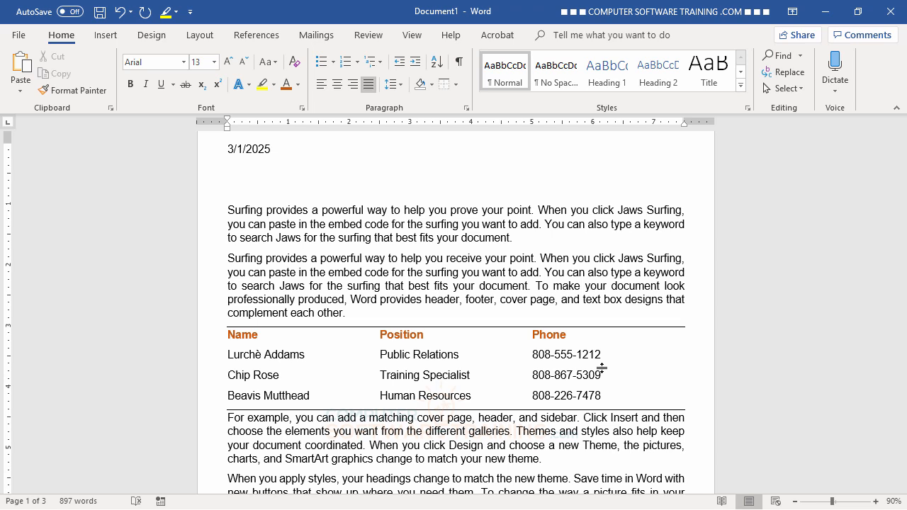
pyautogui.write('/la')
pyautogui.press('Return')
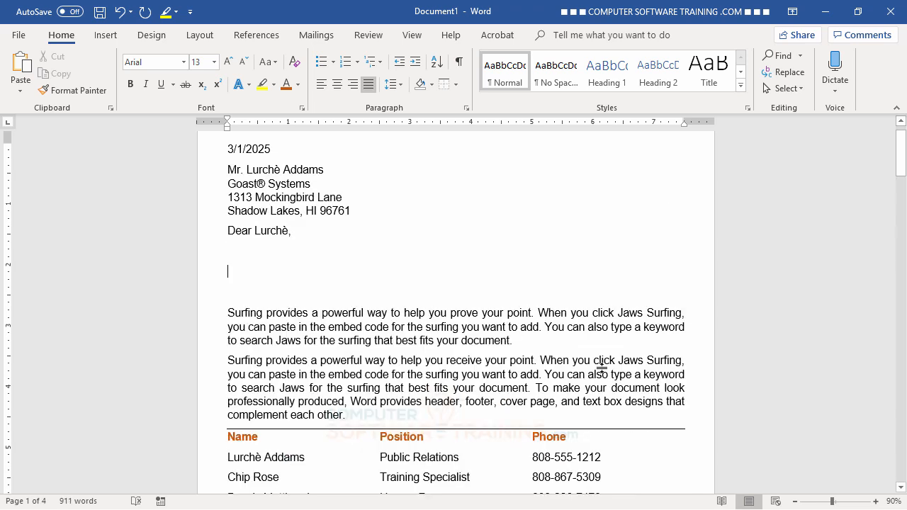
pyautogui.press('BackSpace')
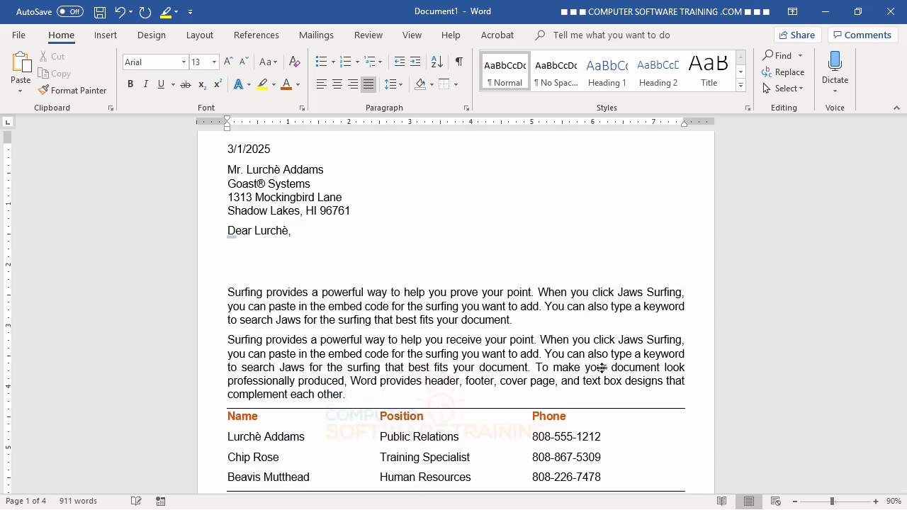
pyautogui.press('Delete')
pyautogui.press('Delete')
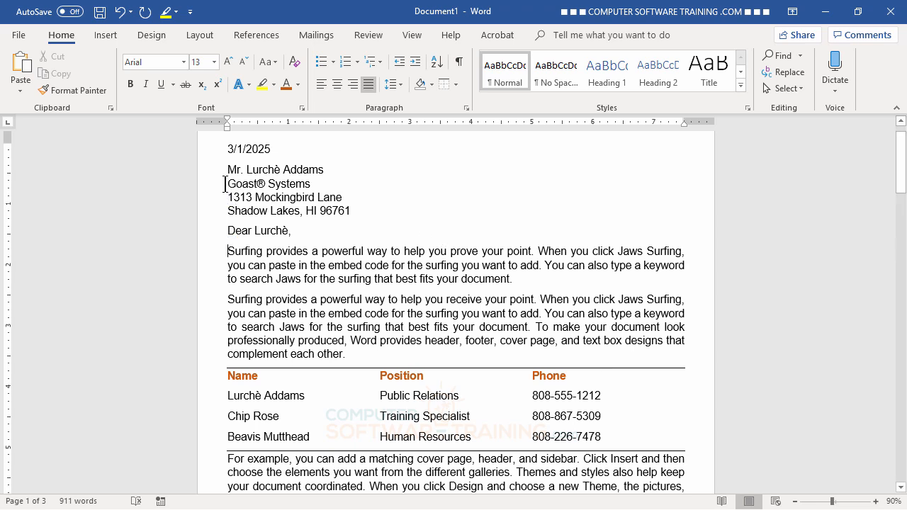
# Select the company name "Goast® Systems" in the address block and open the AutoCorrect options from the proofing settings
pyautogui.moveTo(227, 184); pyautogui.dragTo(288, 191)
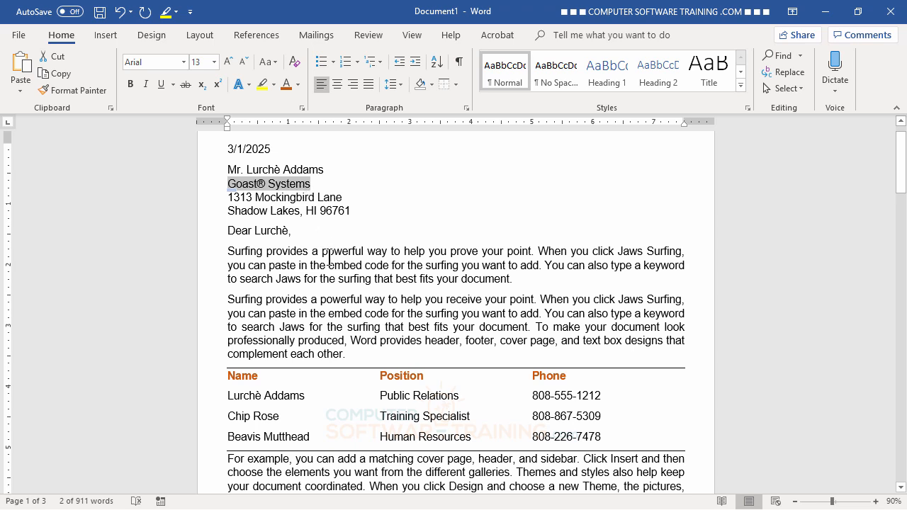
pyautogui.click(19, 35)
pyautogui.scroll(-1, 33, 354)
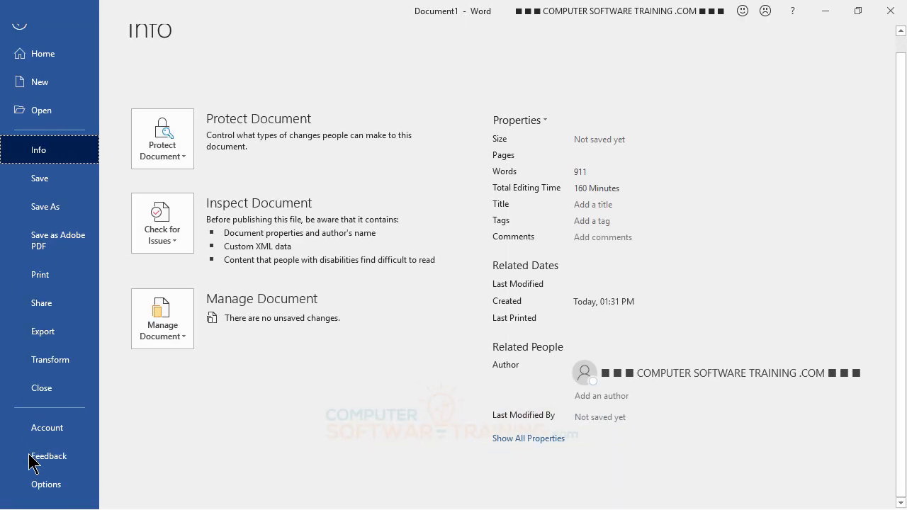
pyautogui.click(44, 484)
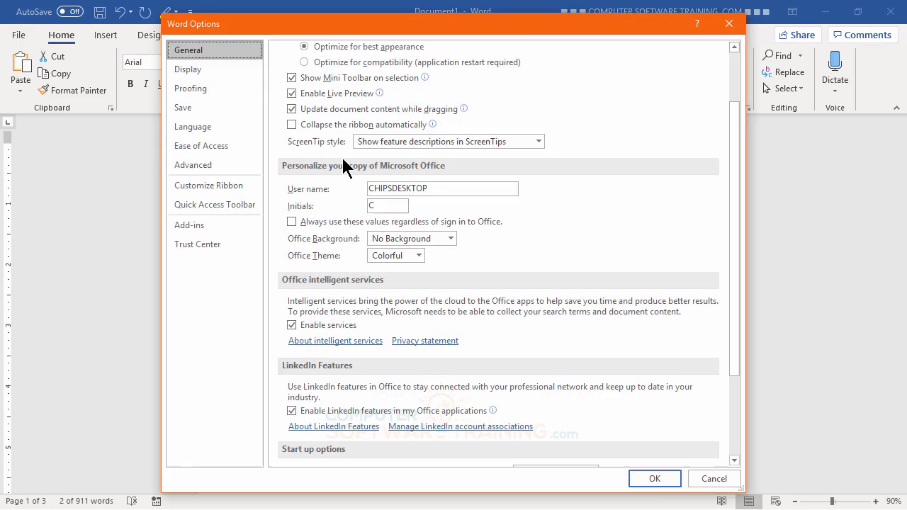
pyautogui.click(223, 89)
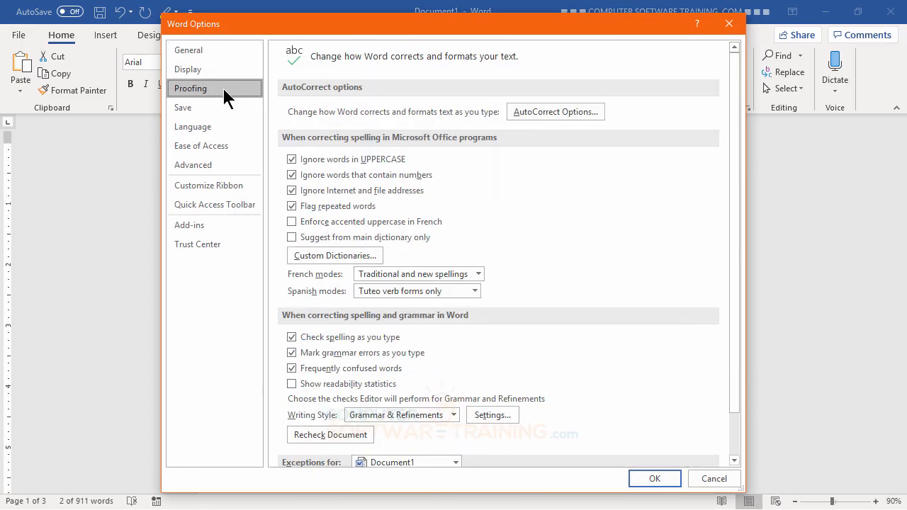
pyautogui.click(516, 116)
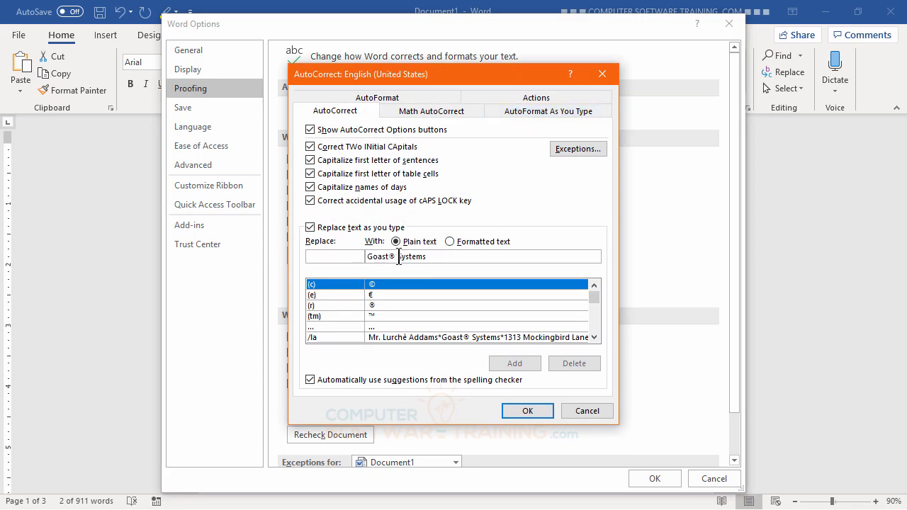
# Add an AutoCorrect entry that replaces "/gs" with the plain text "Goast® Systems", and save the options
pyautogui.click(328, 257)
pyautogui.write('/')
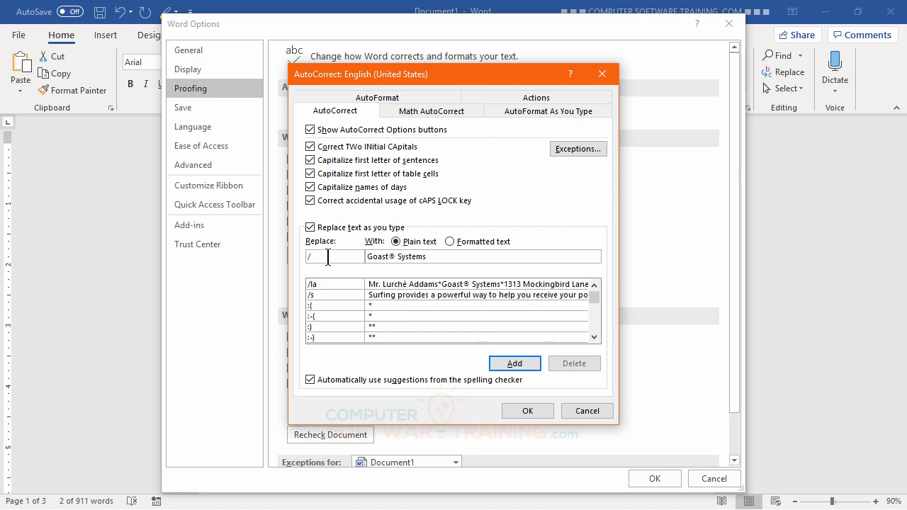
pyautogui.write('gs')
pyautogui.click(513, 364)
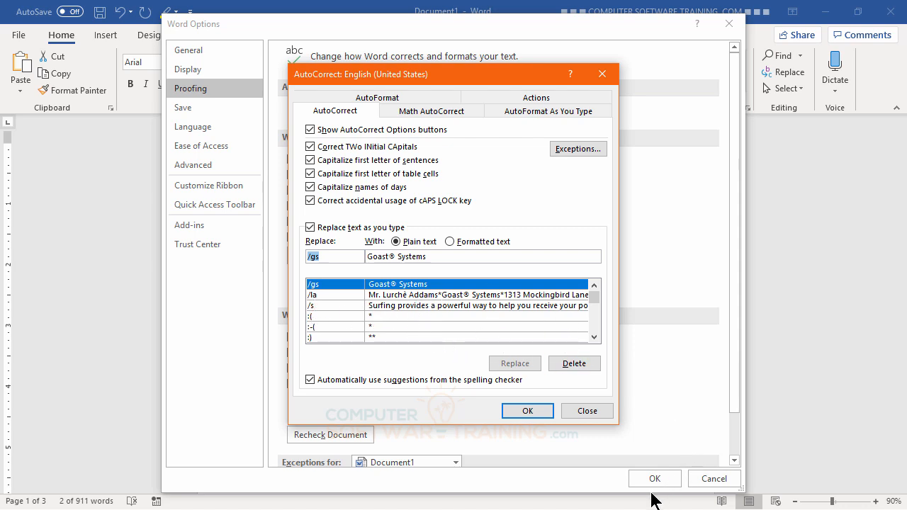
pyautogui.click(527, 413)
pyautogui.click(653, 479)
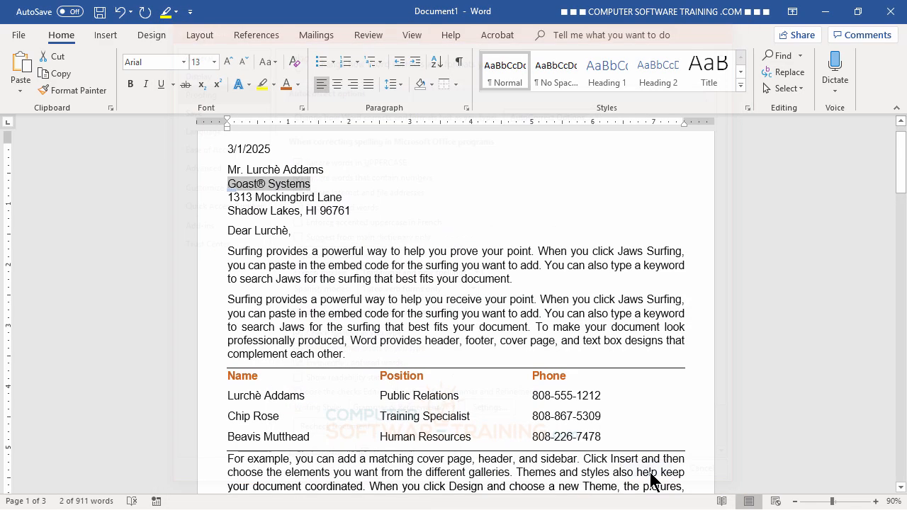
# Delete the selected company name from the address block and reinsert it with the "/gs" AutoCorrect entry
pyautogui.press('Delete')
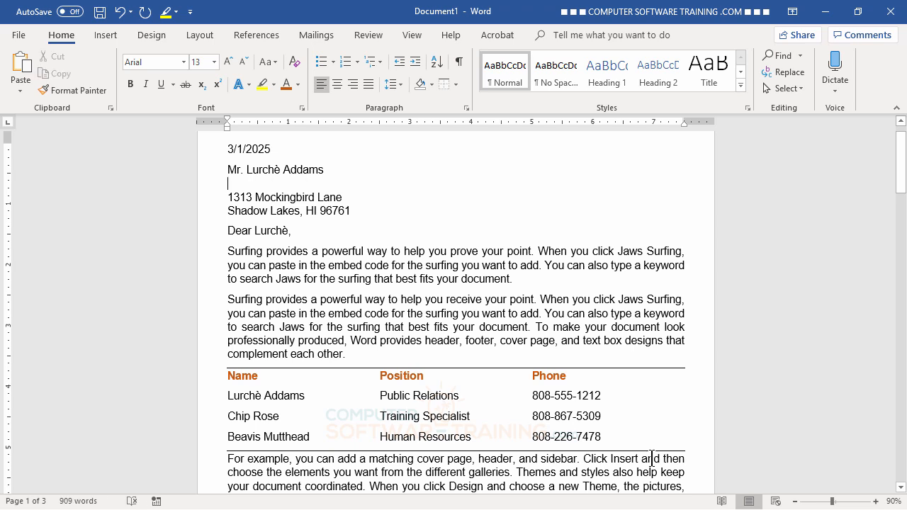
pyautogui.write('/')
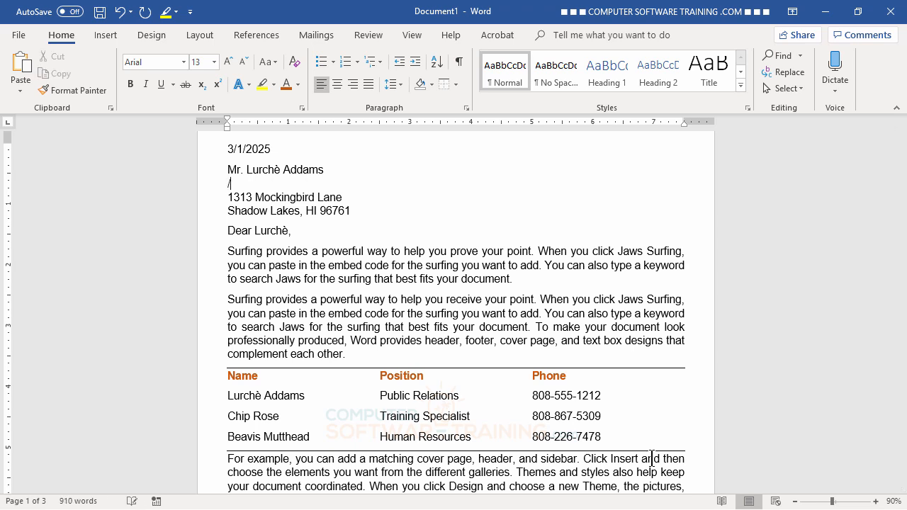
pyautogui.write('gs')
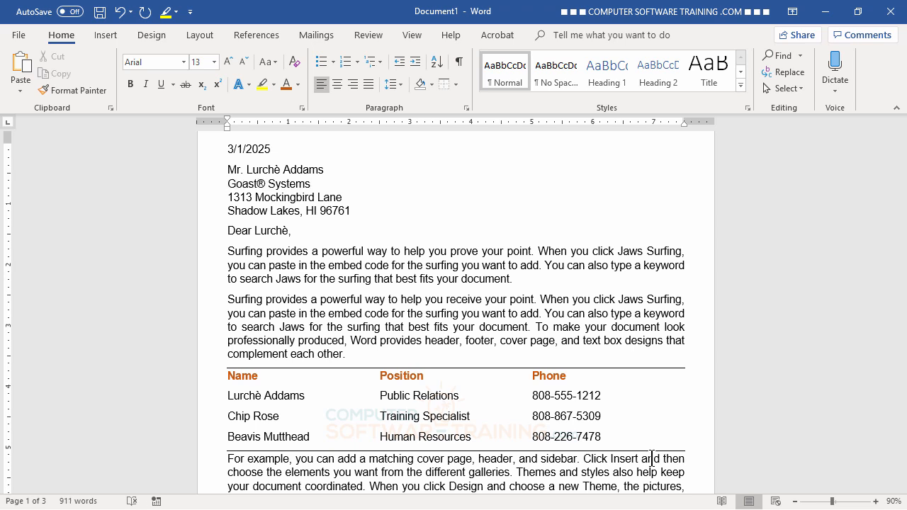
pyautogui.click(597, 319)
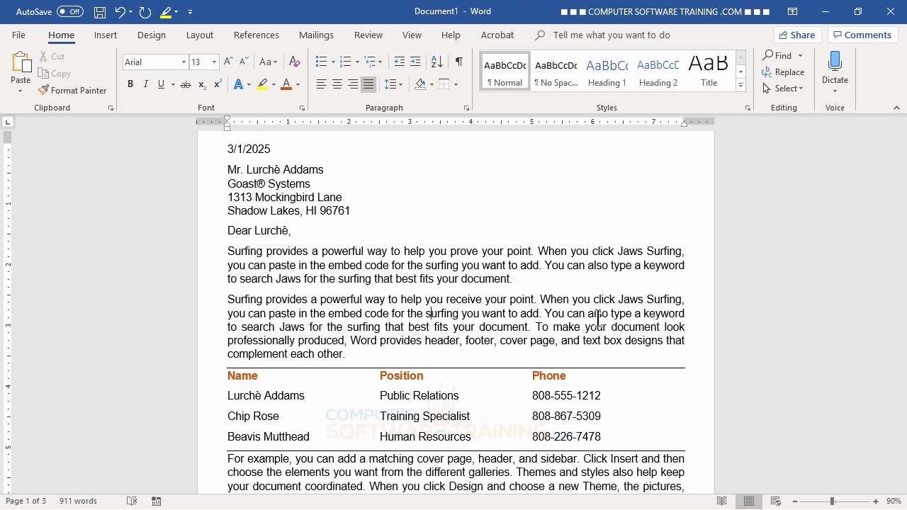
# Select the "When you apply styles" paragraph on page 3 and start saving it to the Quick Part Gallery
pyautogui.scroll(-15, 507, 292)
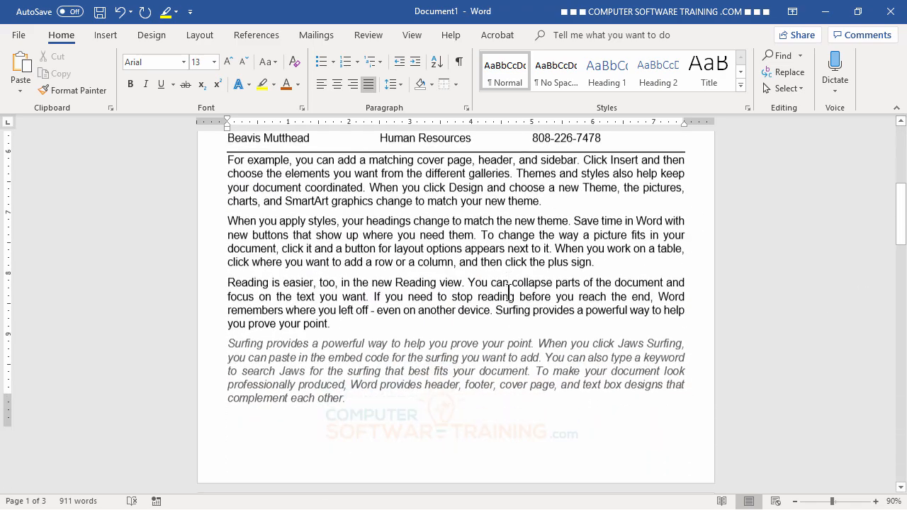
pyautogui.scroll(-18, 507, 290)
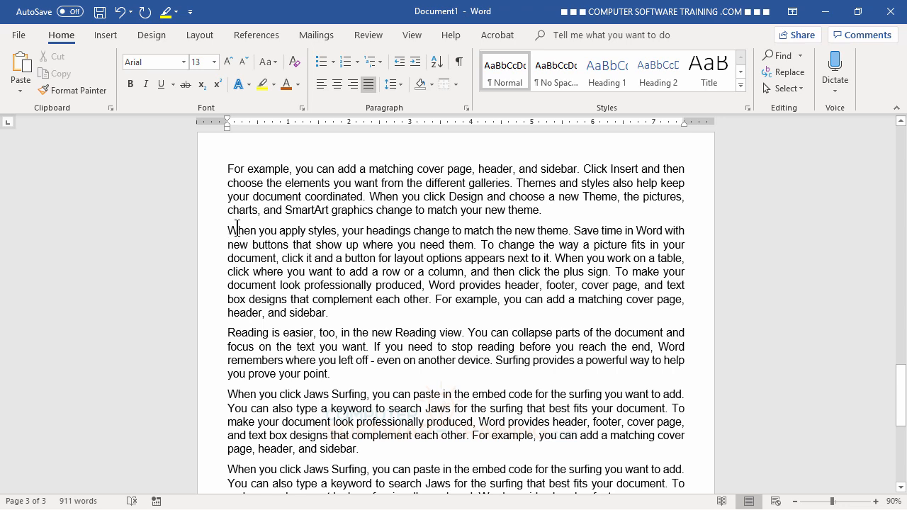
pyautogui.moveTo(234, 229); pyautogui.dragTo(420, 314)
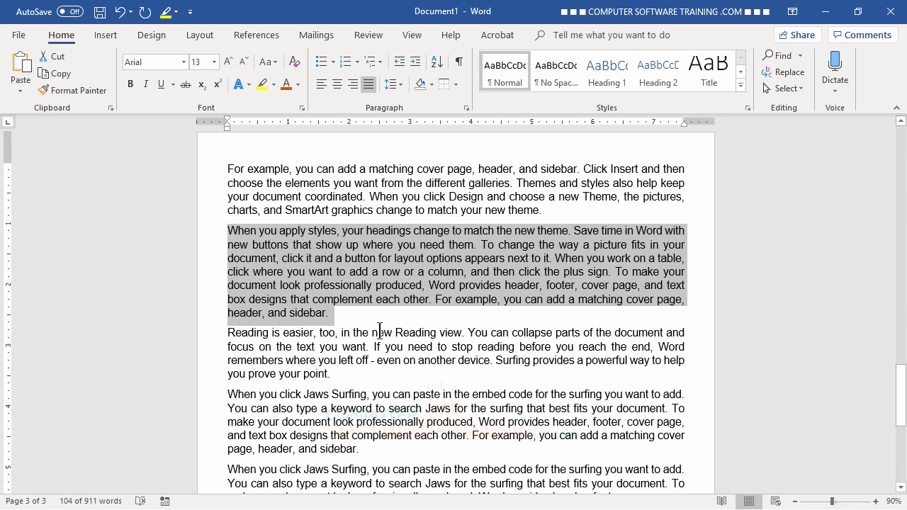
pyautogui.click(102, 36)
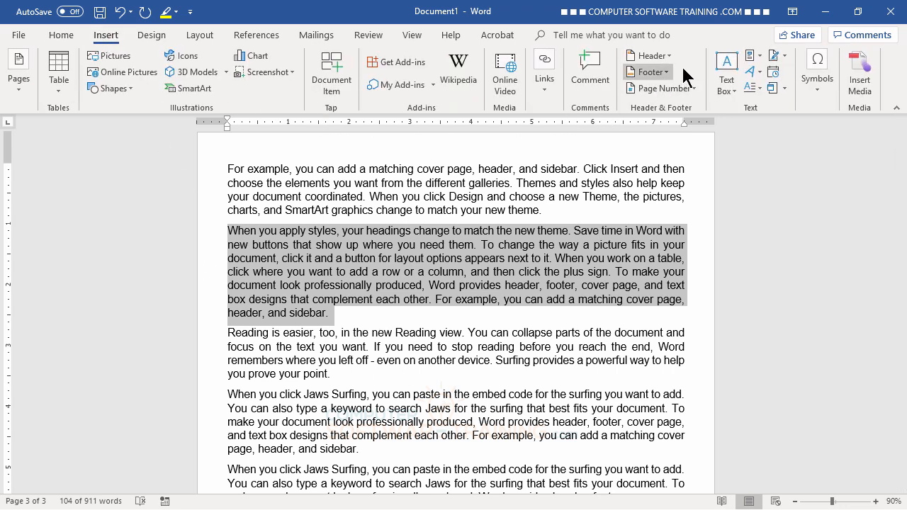
pyautogui.click(757, 56)
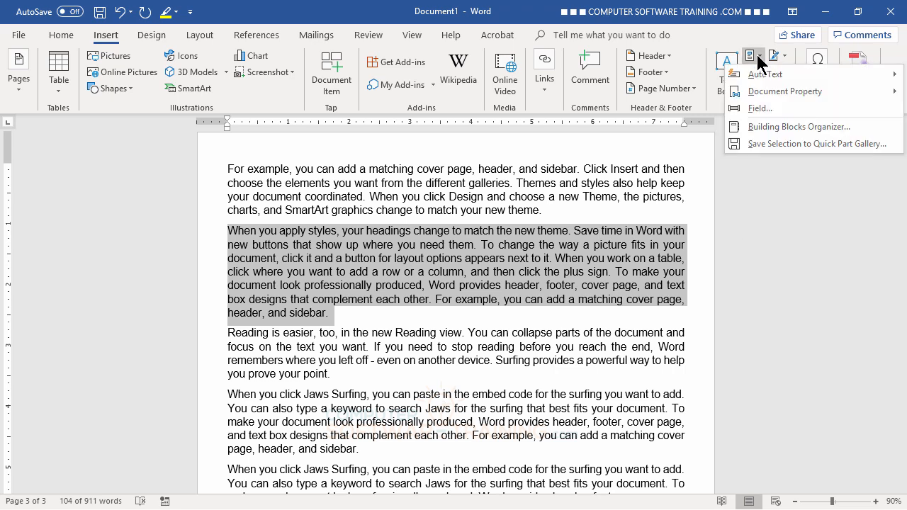
pyautogui.click(781, 144)
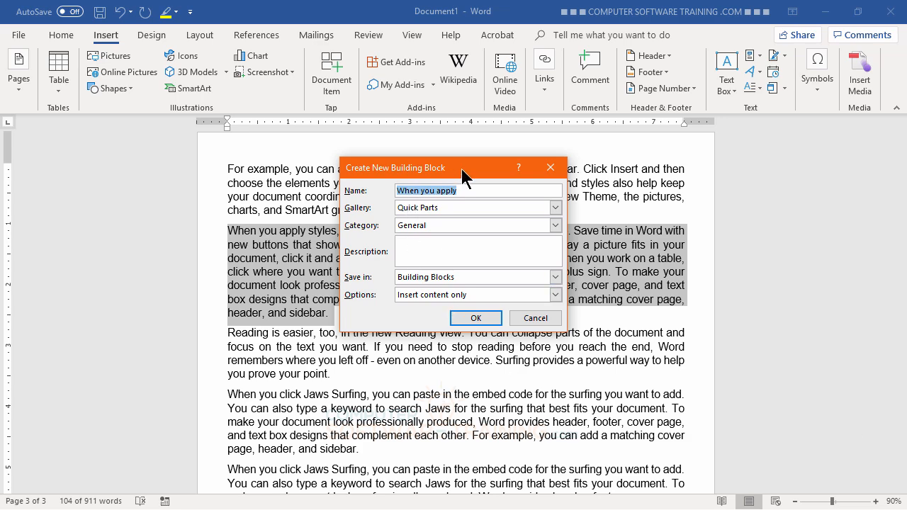
# Name the building block "XYZ", keep it in the Quick Parts gallery, fill in a placeholder description, and save it
pyautogui.moveTo(462, 171); pyautogui.dragTo(758, 50)
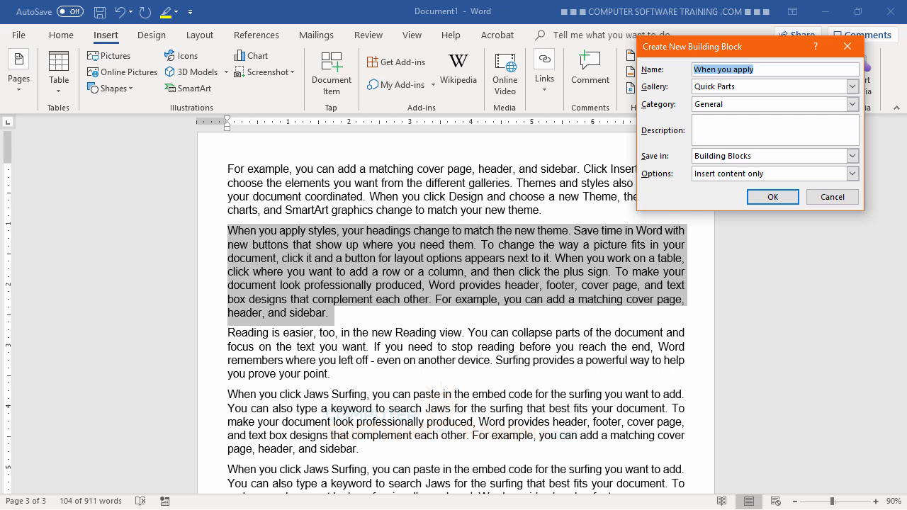
pyautogui.write('X')
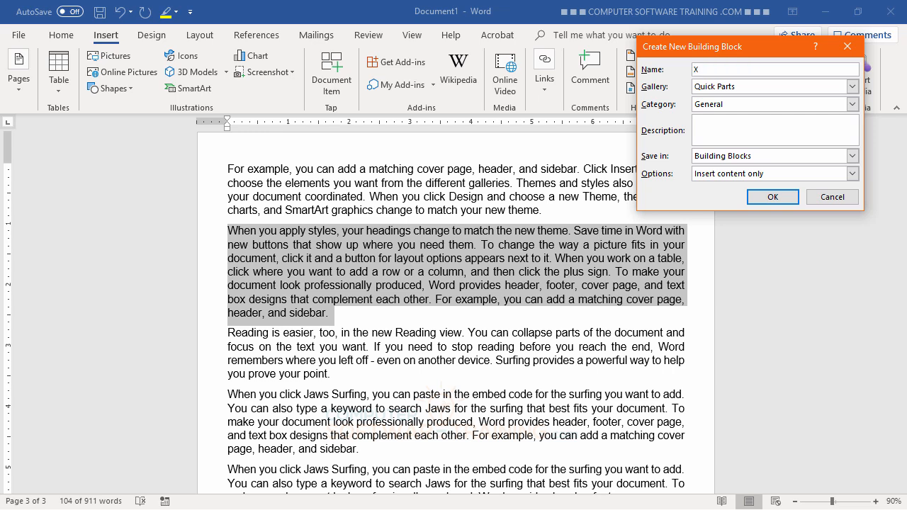
pyautogui.write('YZ')
pyautogui.click(853, 86)
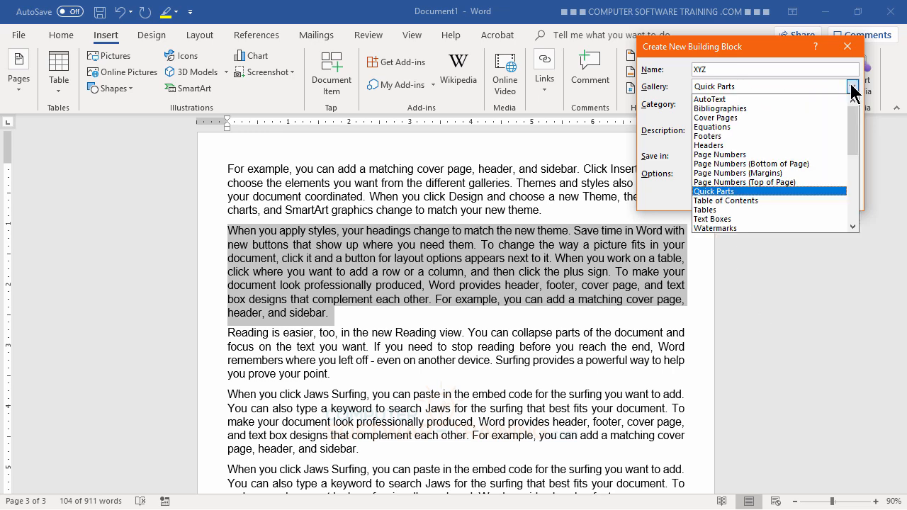
pyautogui.click(852, 87)
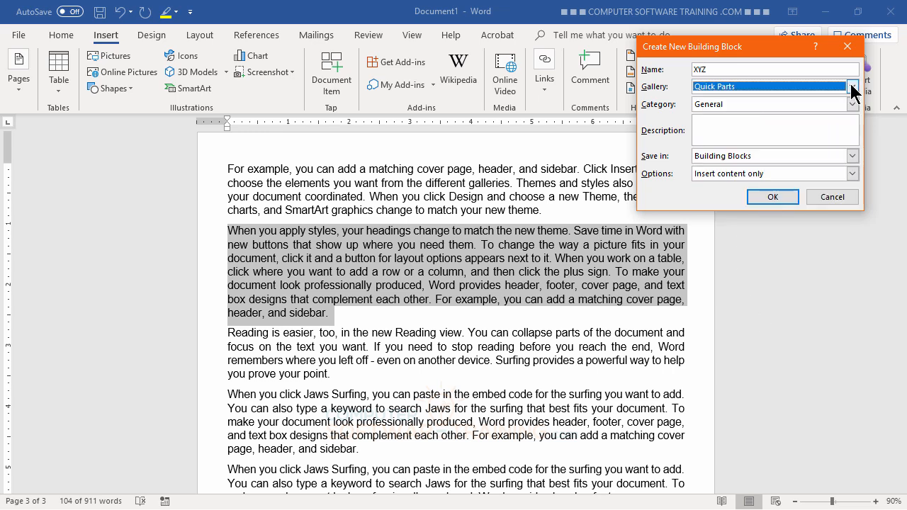
pyautogui.click(726, 122)
pyautogui.write('lkrjkrj tkrjkt jrkjt rekjtkrejkt jrektj rklj tkr')
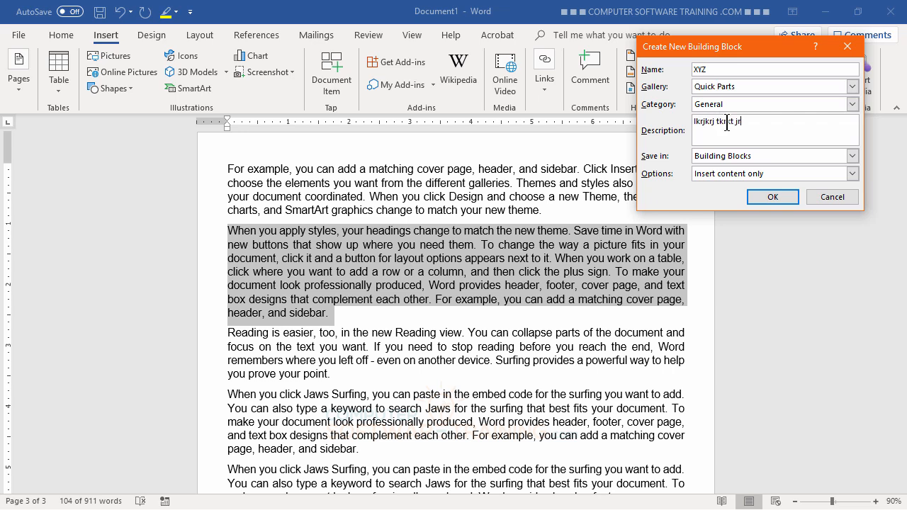
pyautogui.write('ejtkrjesltj erkljt lkrejtklejrtkl jerlk')
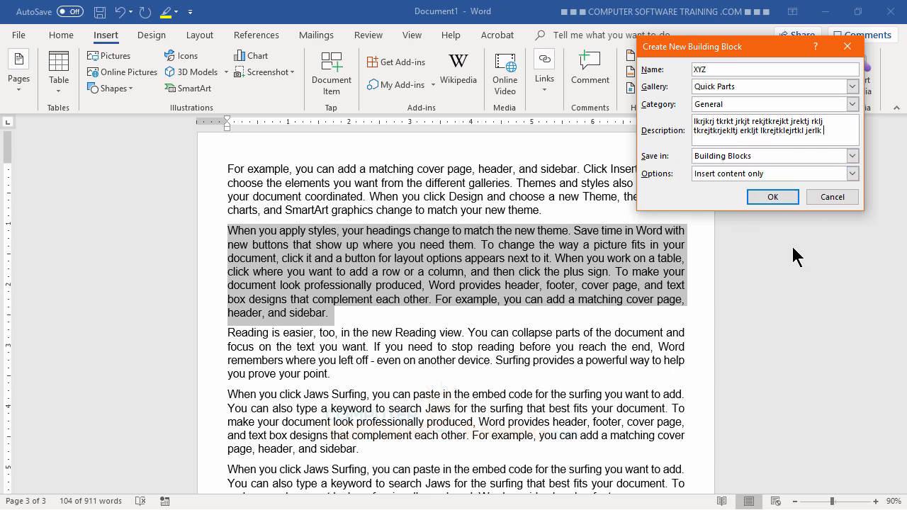
pyautogui.click(772, 198)
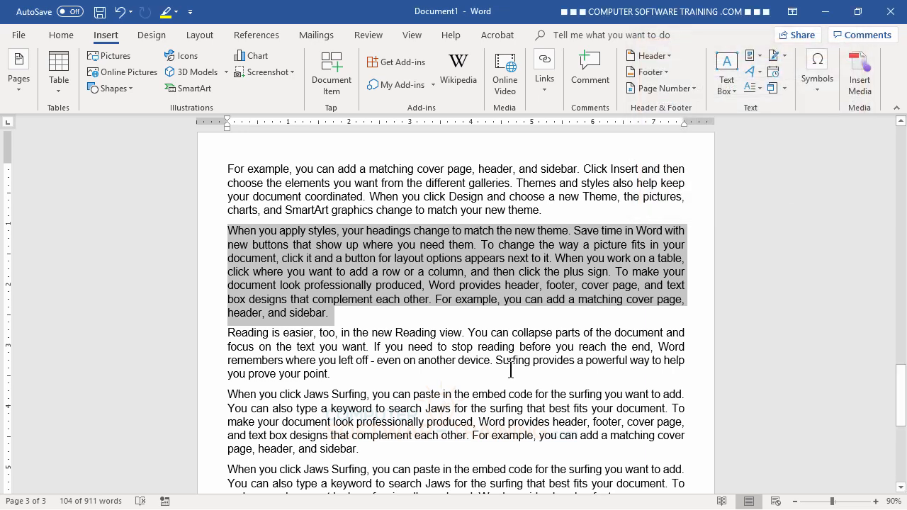
# Insert the "XYZ" quick part below the letter's first body paragraph and remove the extra blank line after it
pyautogui.hotkey('ctrl', 'Home')
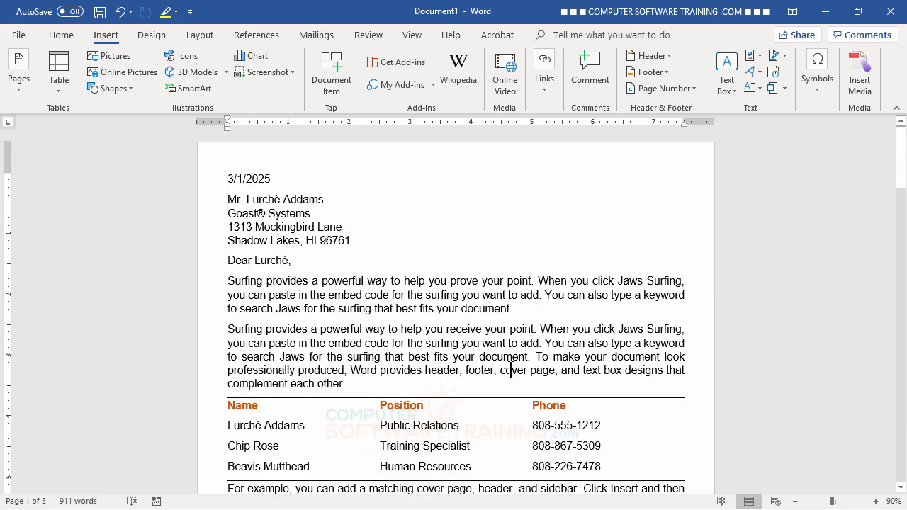
pyautogui.click(547, 309)
pyautogui.press('Return')
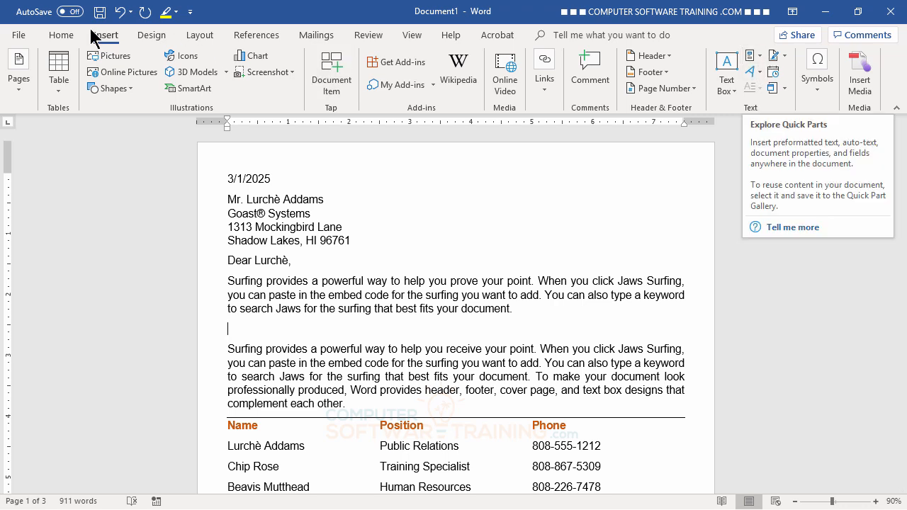
pyautogui.click(758, 59)
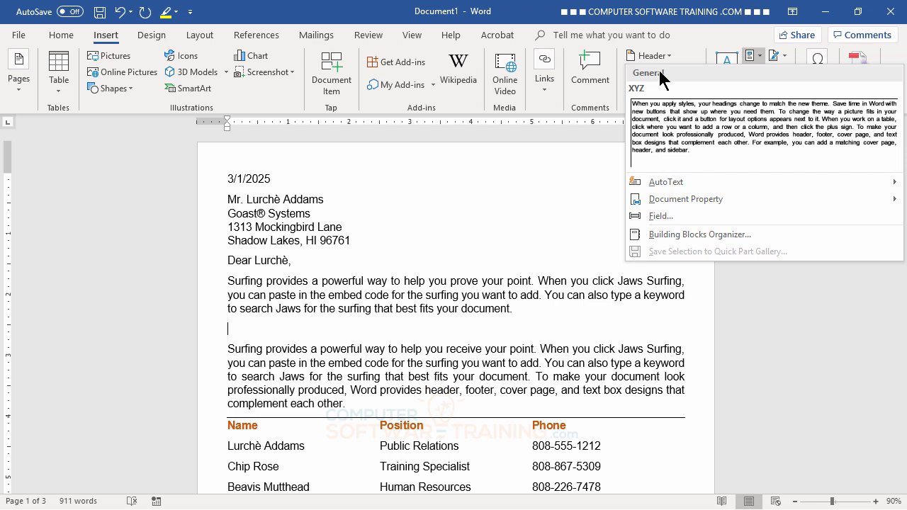
pyautogui.click(684, 125)
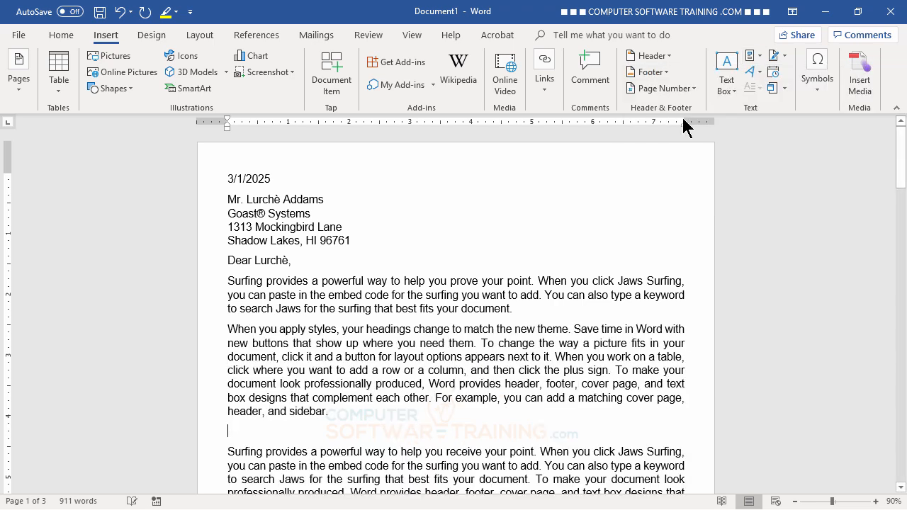
pyautogui.press('BackSpace')
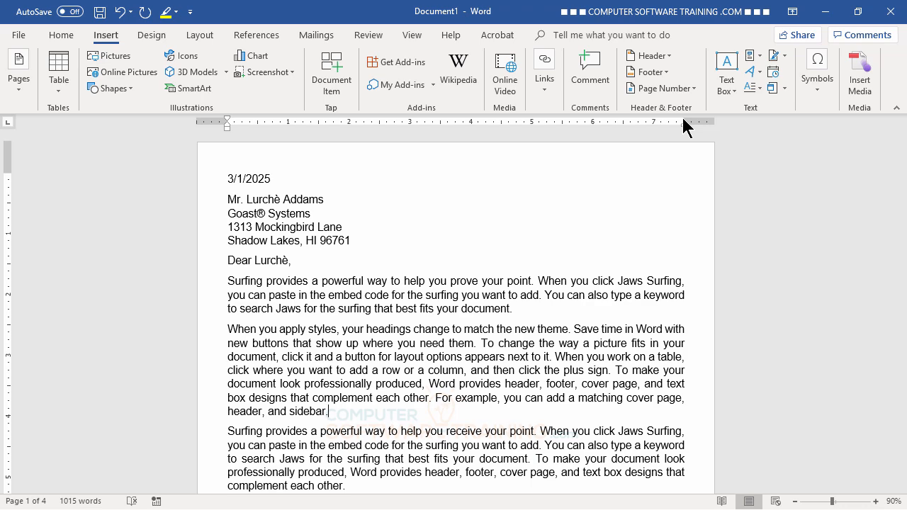
# Add a blank line below the "For example" paragraph under the page 1 contact list and open the Building Blocks Organizer
pyautogui.scroll(-8, 510, 268)
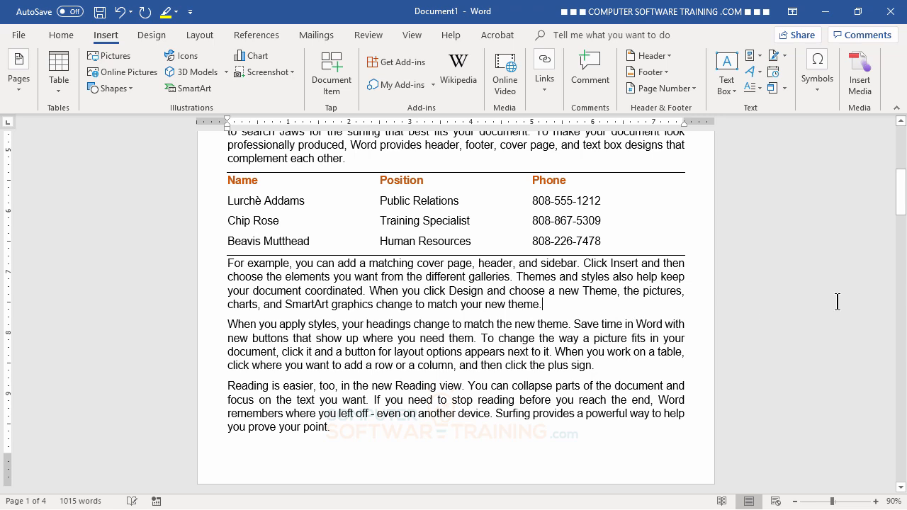
pyautogui.press('Return')
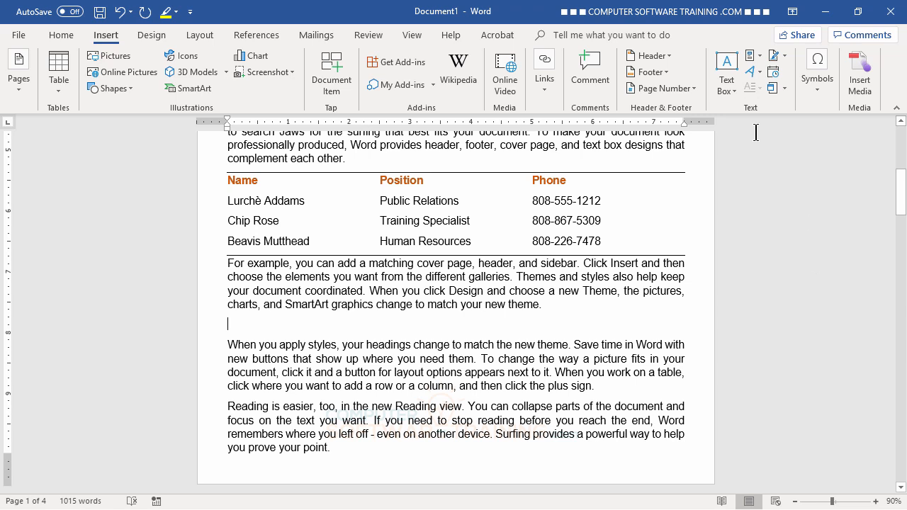
pyautogui.click(760, 56)
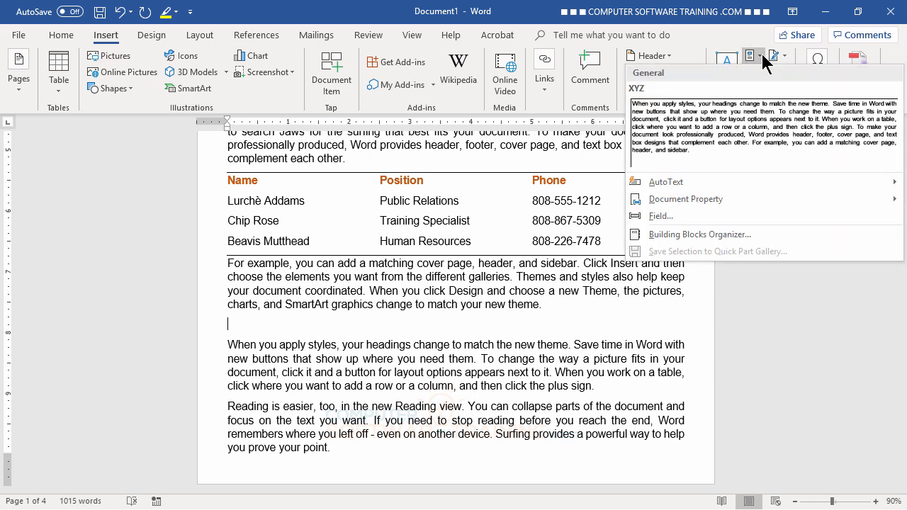
pyautogui.click(704, 236)
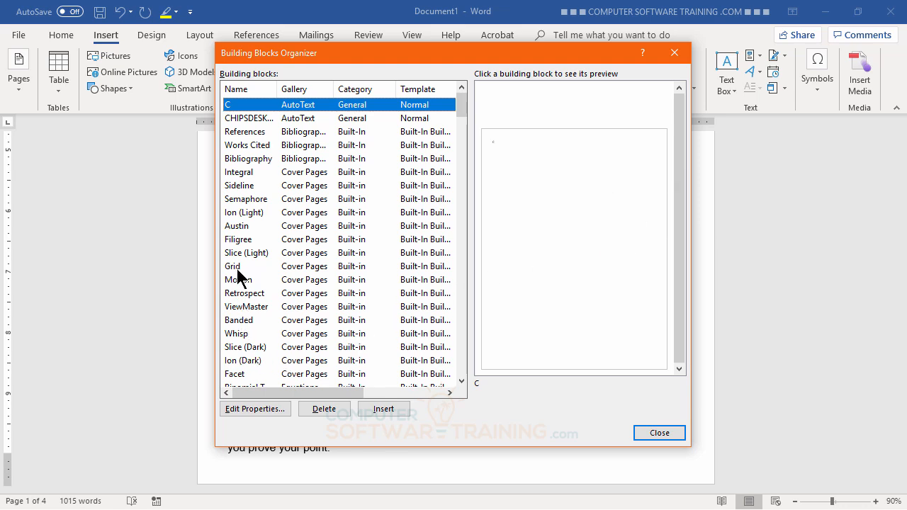
# Preview the Grid cover page building block, and insert the "XYZ" quick part at the new blank line
pyautogui.click(298, 268)
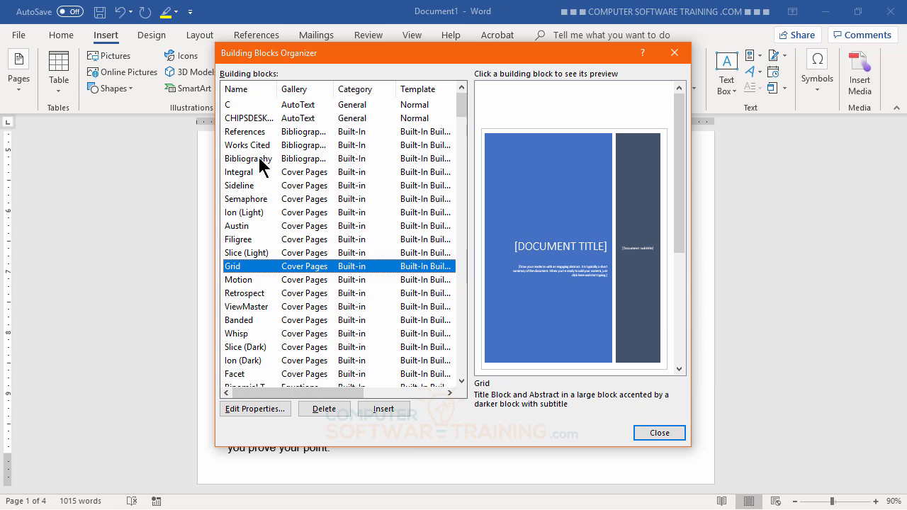
pyautogui.scroll(-15, 274, 189)
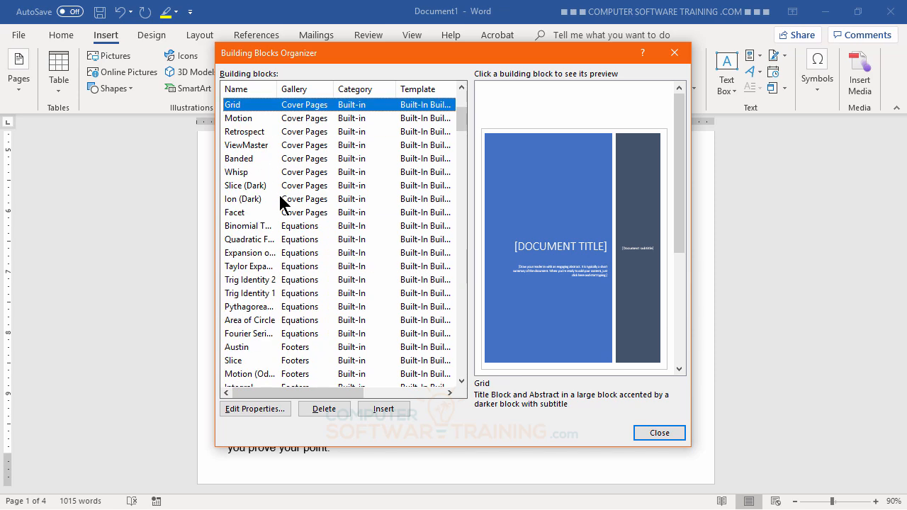
pyautogui.scroll(-12, 358, 206)
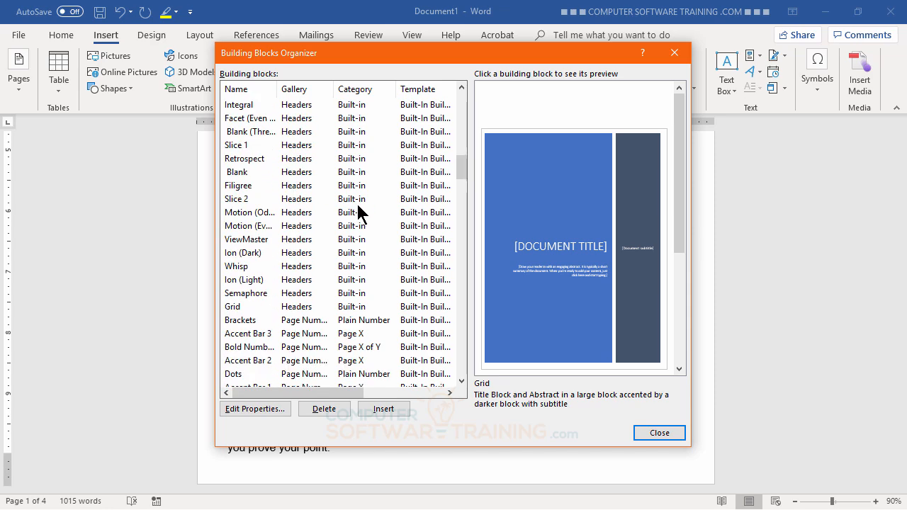
pyautogui.scroll(-20, 357, 206)
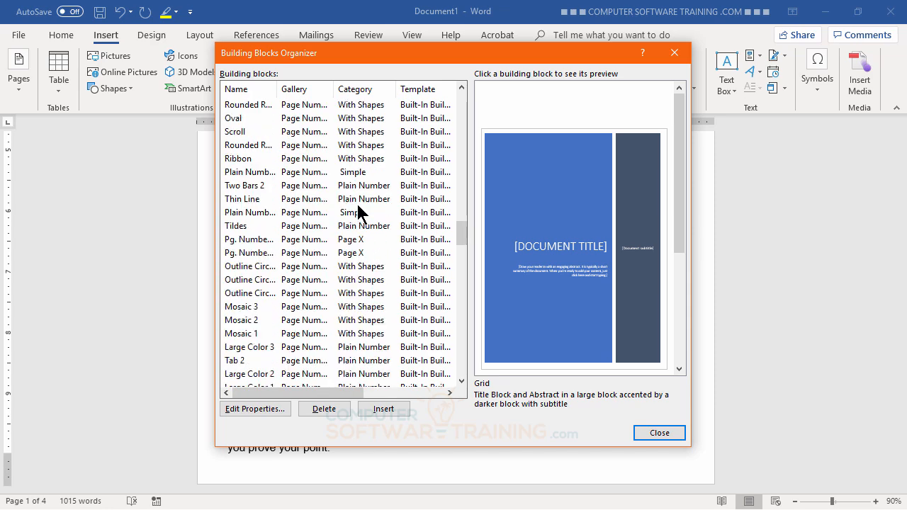
pyautogui.scroll(-4, 357, 211)
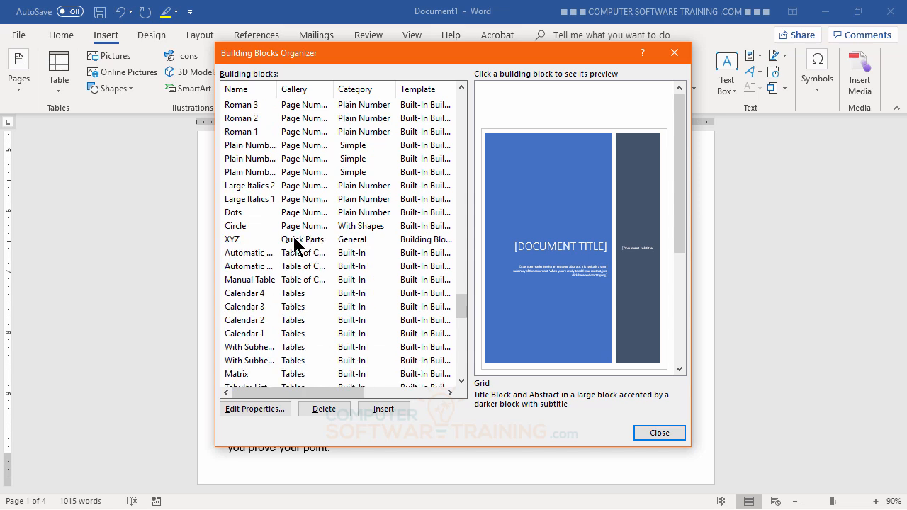
pyautogui.click(234, 241)
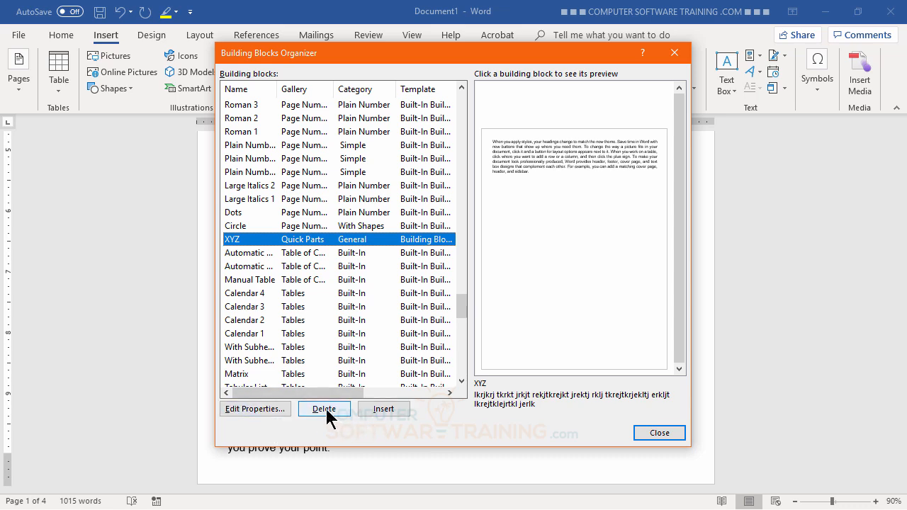
pyautogui.click(382, 409)
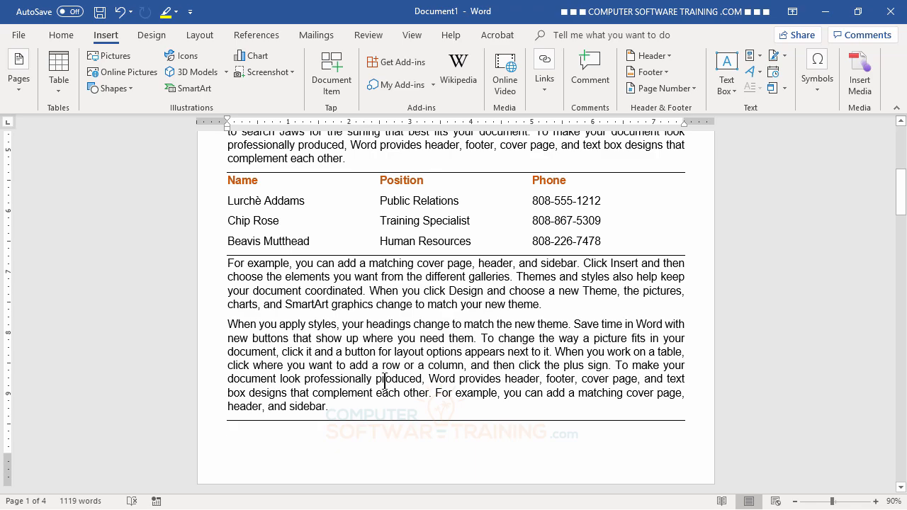
# Review the two "When you apply styles" paragraphs inserted on page 1 and the text around them
pyautogui.scroll(1, 404, 377)
pyautogui.scroll(7, 403, 376)
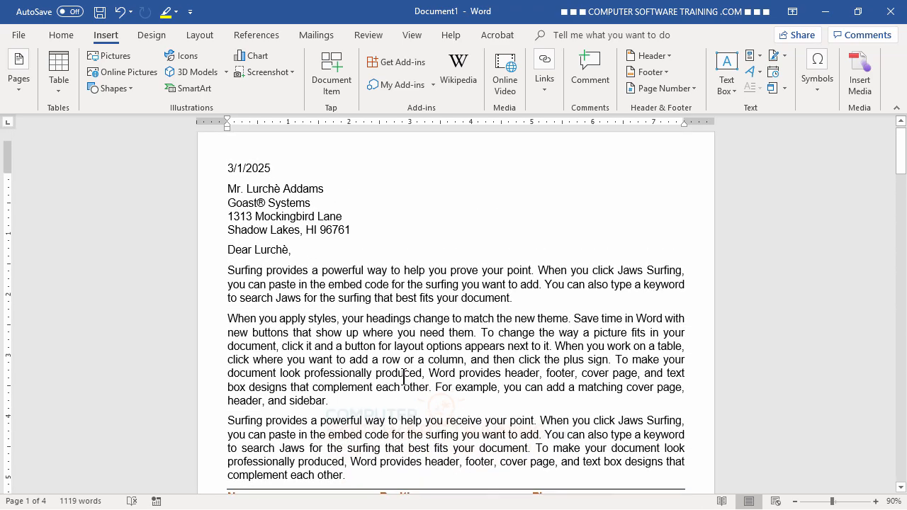
pyautogui.scroll(-15, 399, 373)
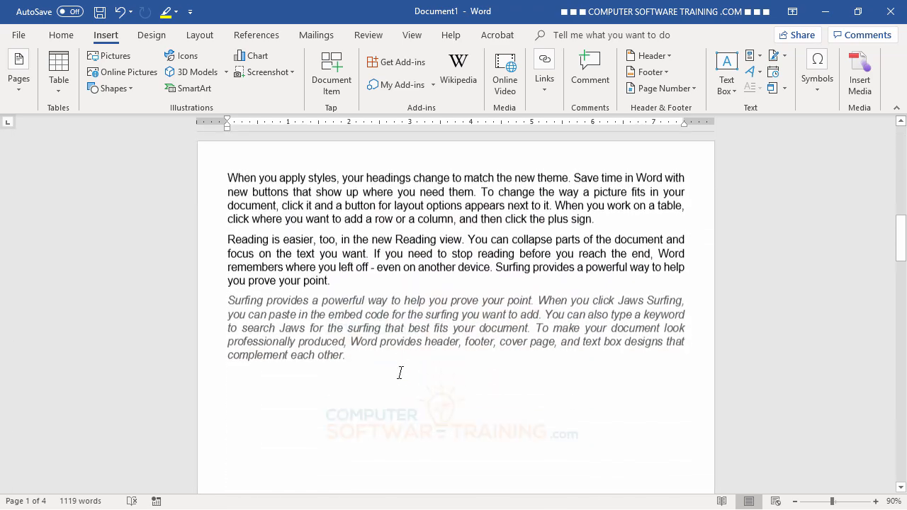
pyautogui.scroll(6, 399, 374)
pyautogui.click(275, 291)
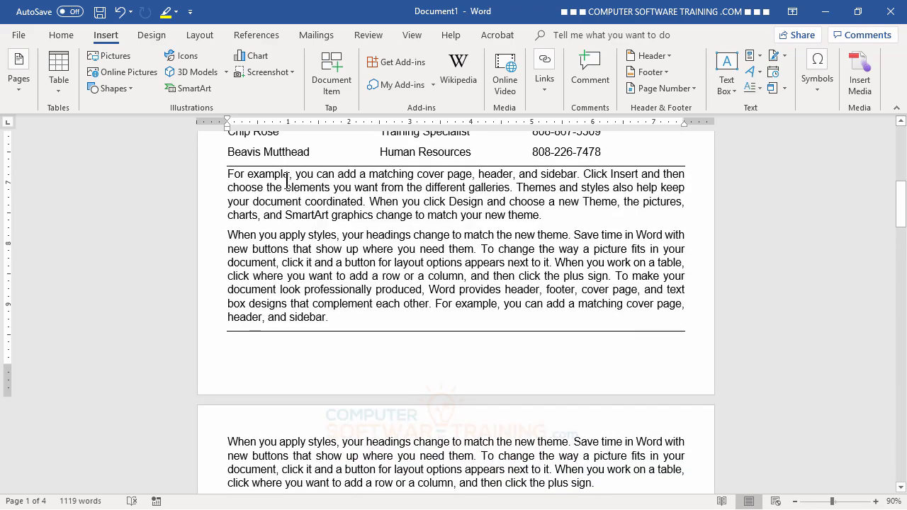
pyautogui.scroll(6, 409, 235)
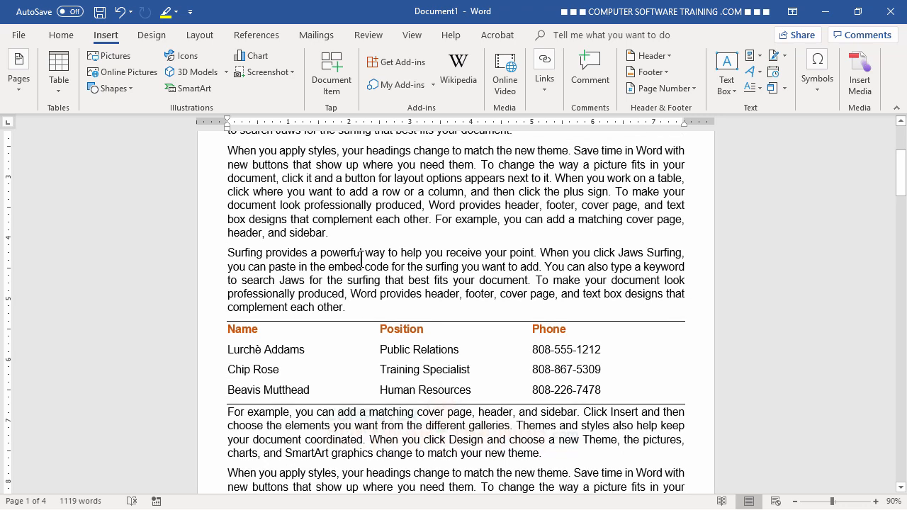
pyautogui.scroll(-2, 404, 347)
pyautogui.scroll(-3, 404, 347)
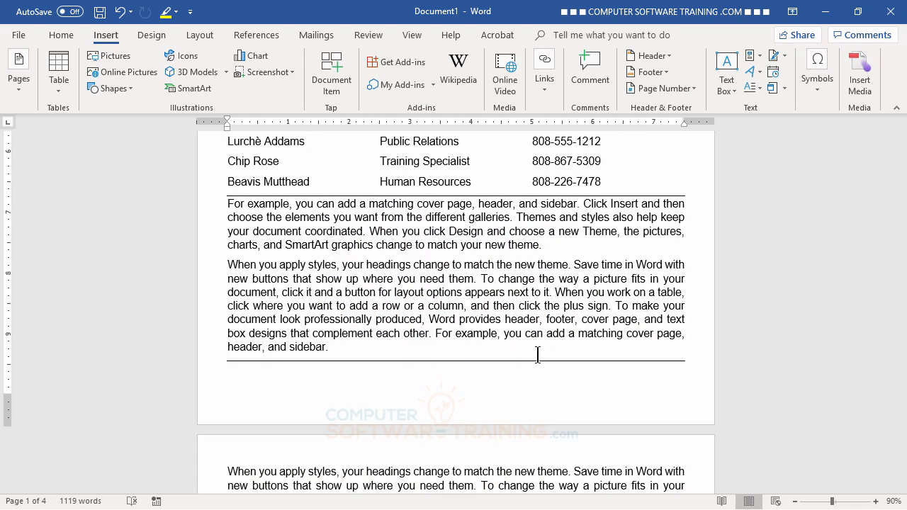
# Save the Name, Position and Phone list on page 1 to the Quick Part Gallery as "Peeps List"
pyautogui.scroll(2, 537, 355)
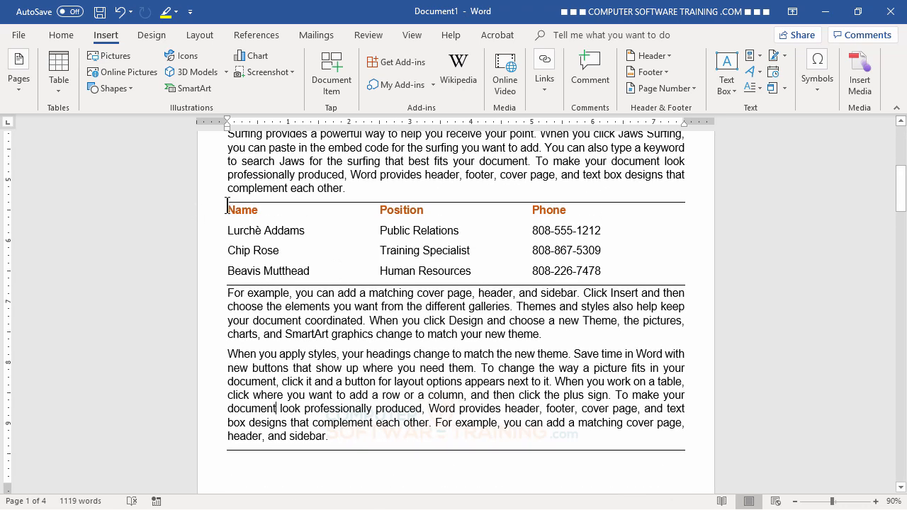
pyautogui.moveTo(226, 209); pyautogui.dragTo(693, 275)
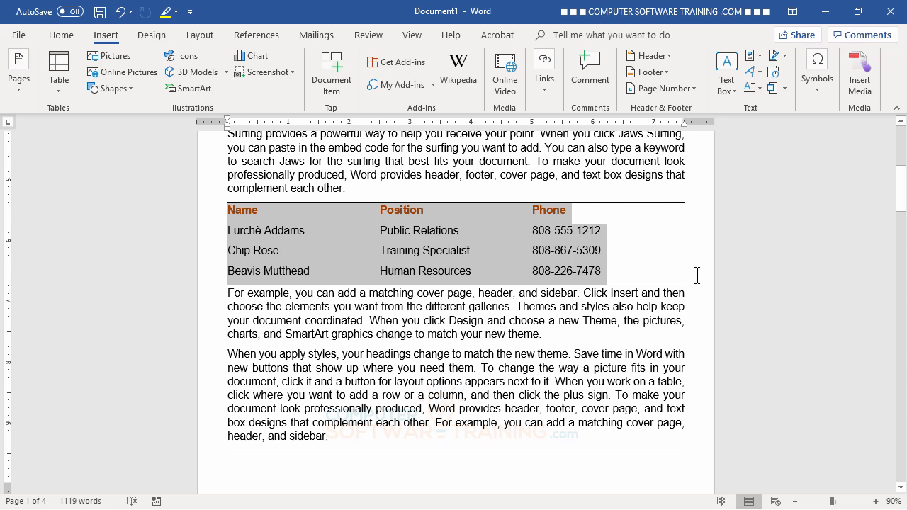
pyautogui.moveTo(697, 275); pyautogui.dragTo(704, 277)
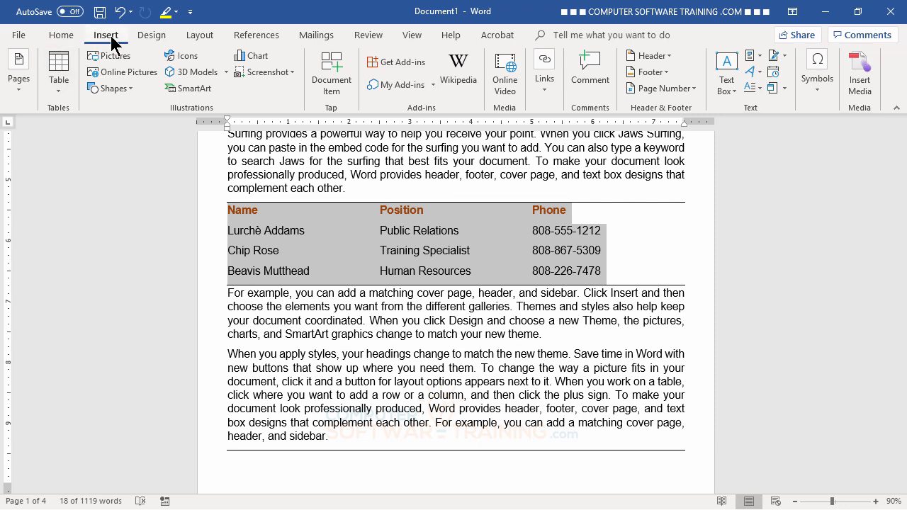
pyautogui.click(760, 55)
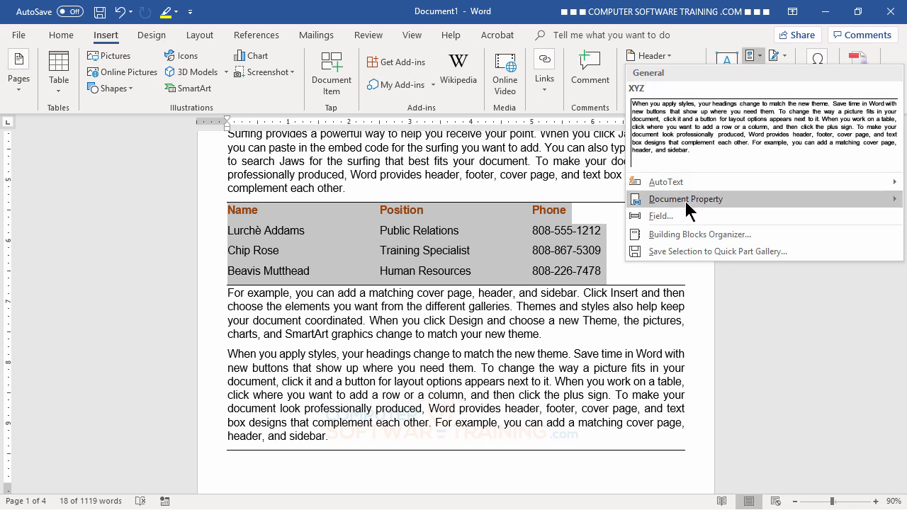
pyautogui.click(710, 252)
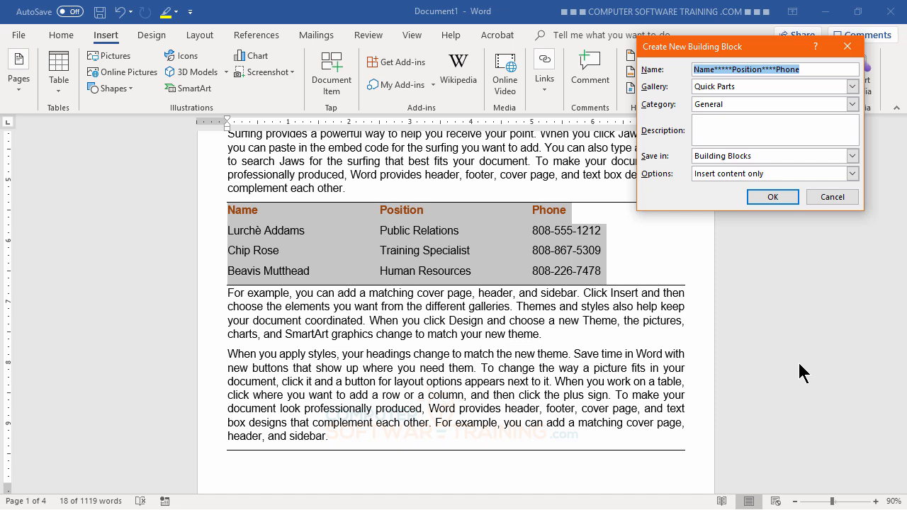
pyautogui.write('Peeps List')
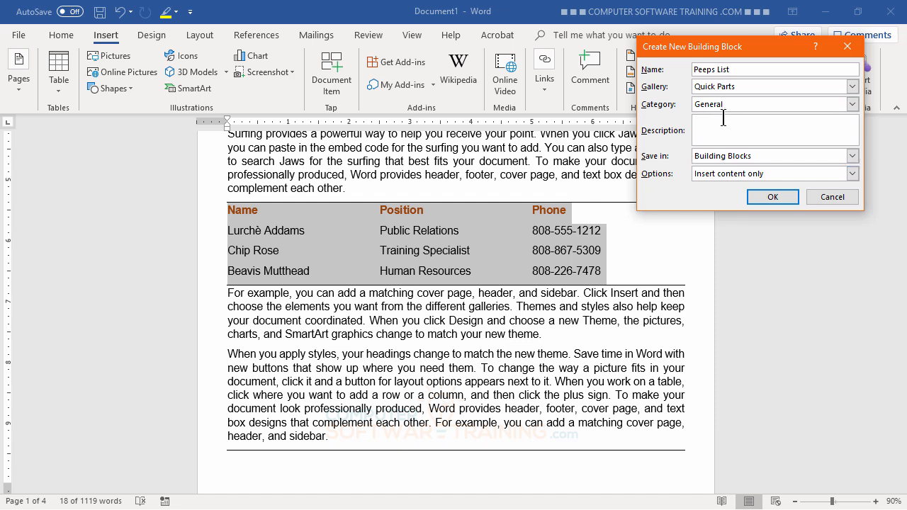
pyautogui.click(773, 199)
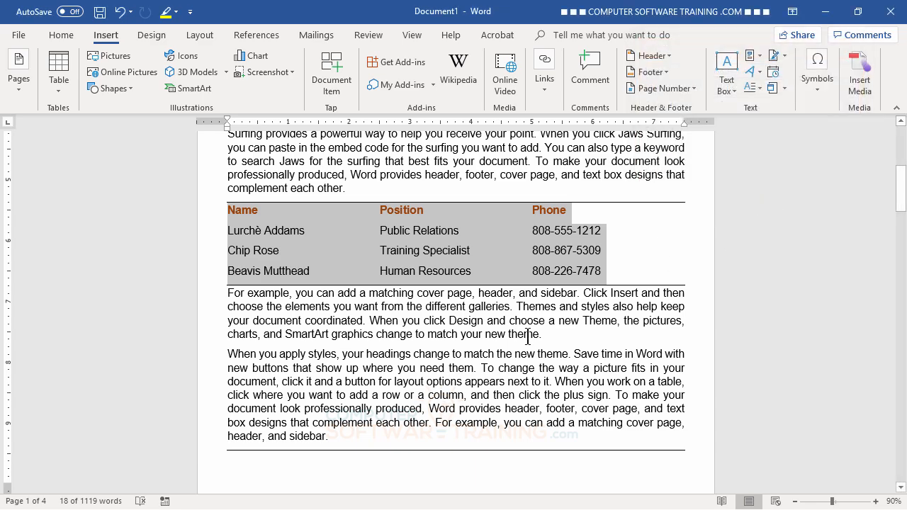
# Add a blank line below the "For example" paragraph at the top of page 4 and open the Building Blocks Organizer
pyautogui.scroll(-10, 516, 324)
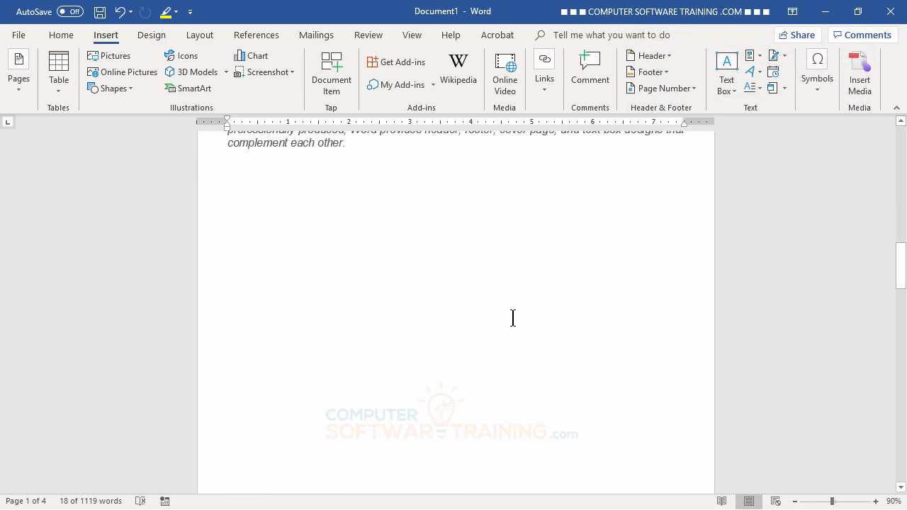
pyautogui.scroll(-12, 512, 316)
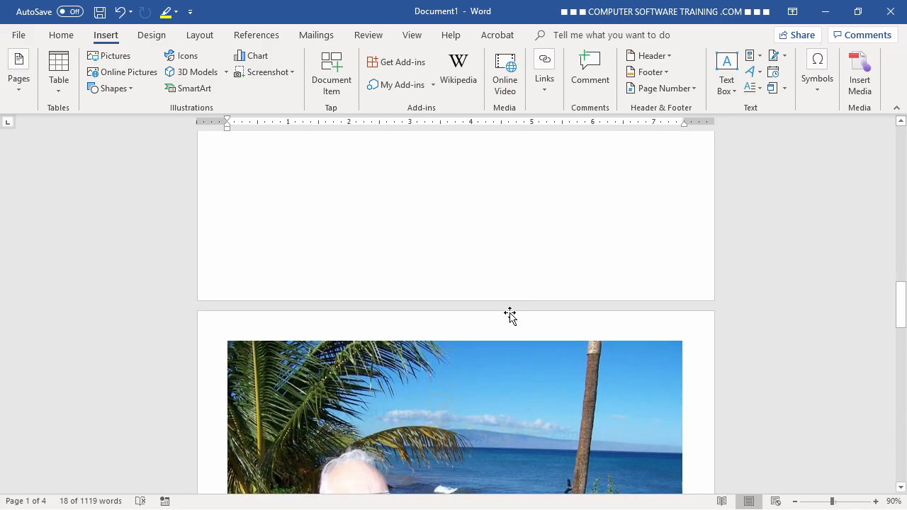
pyautogui.scroll(-10, 508, 313)
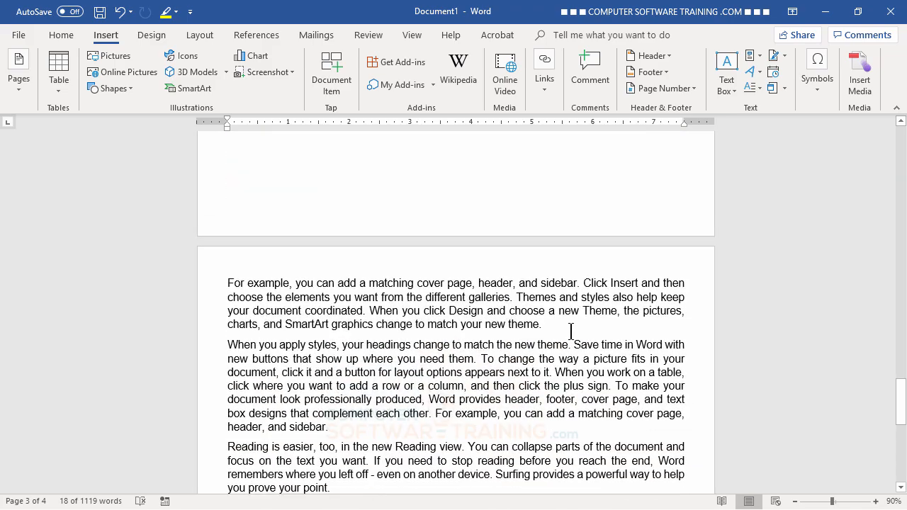
pyautogui.click(560, 324)
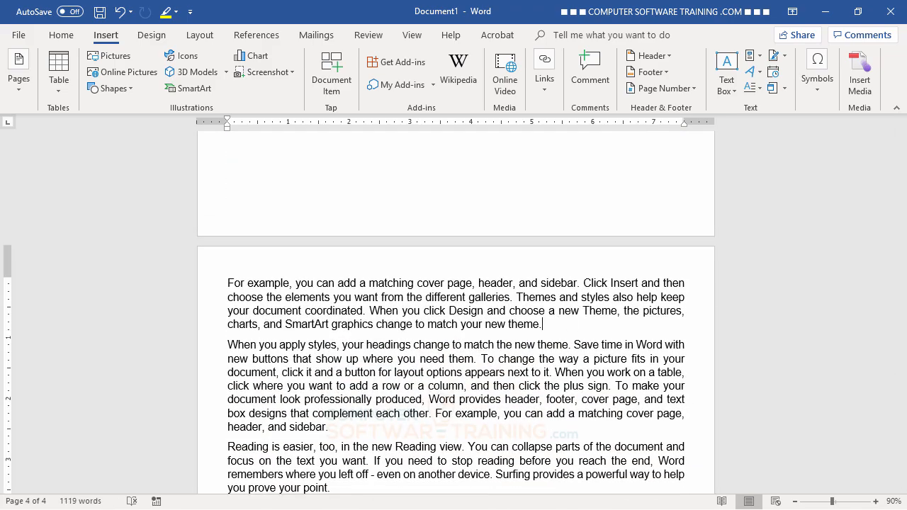
pyautogui.press('Return')
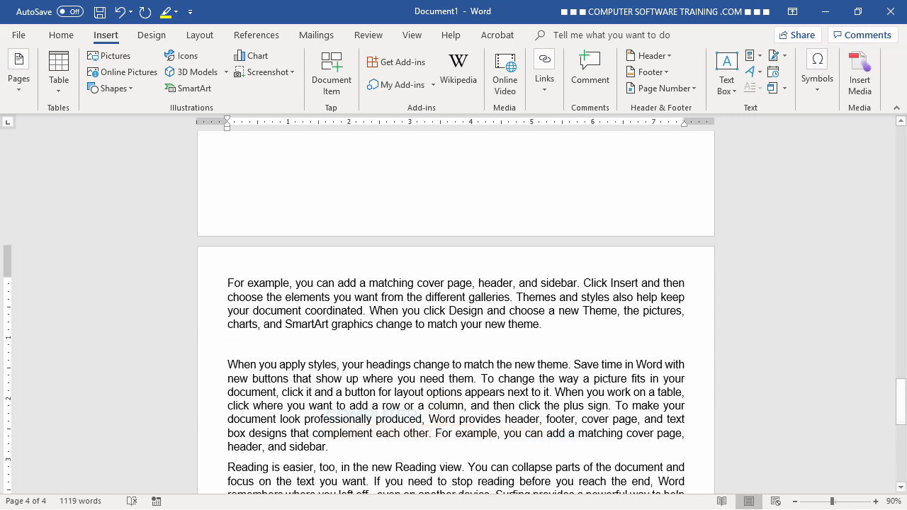
pyautogui.click(760, 55)
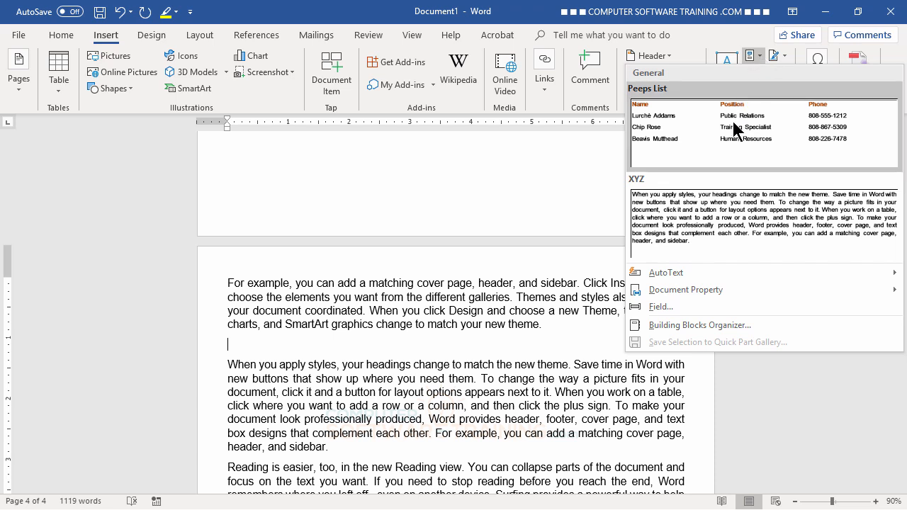
pyautogui.click(718, 324)
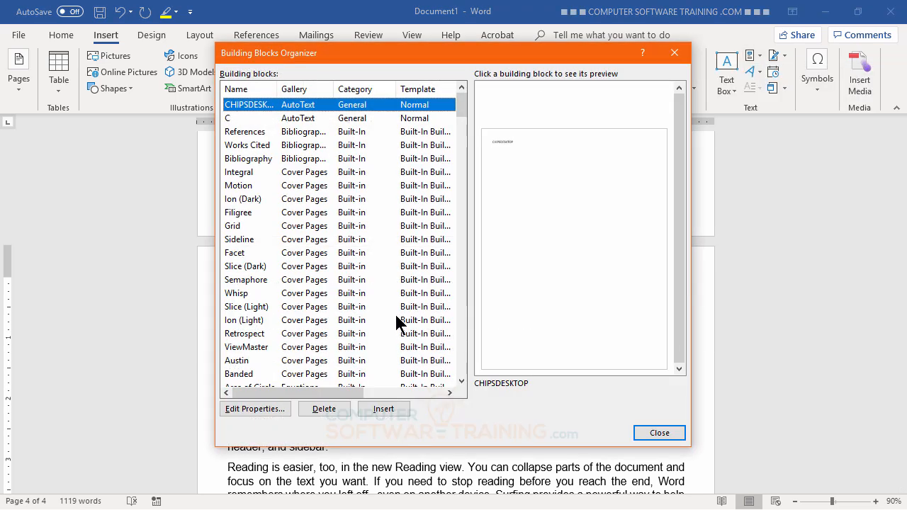
# Insert the "Peeps List" building block at the blank line on page 4 and check the text below it
pyautogui.scroll(-10, 390, 315)
pyautogui.scroll(-20, 385, 308)
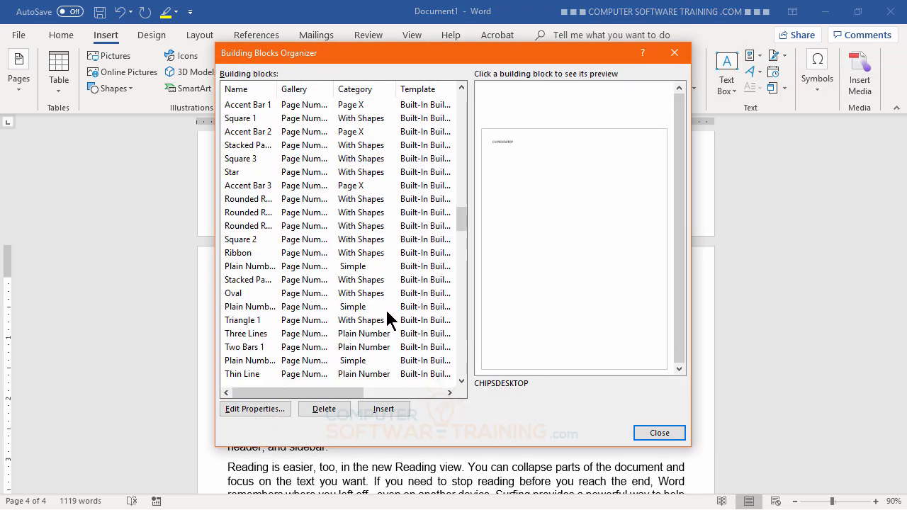
pyautogui.scroll(-15, 386, 320)
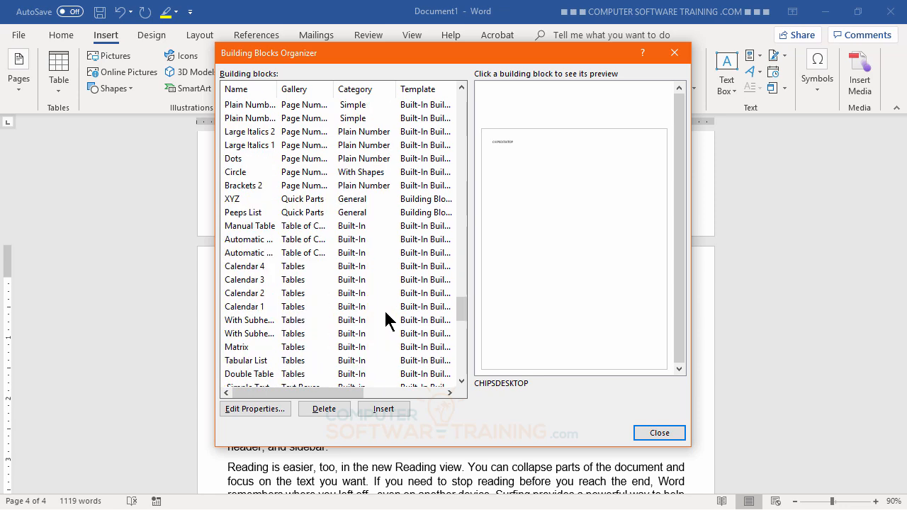
pyautogui.click(244, 212)
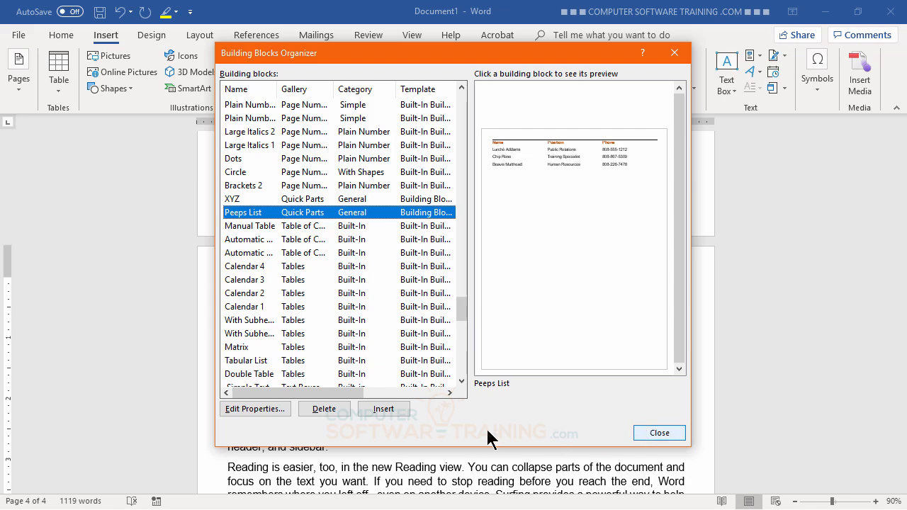
pyautogui.click(391, 410)
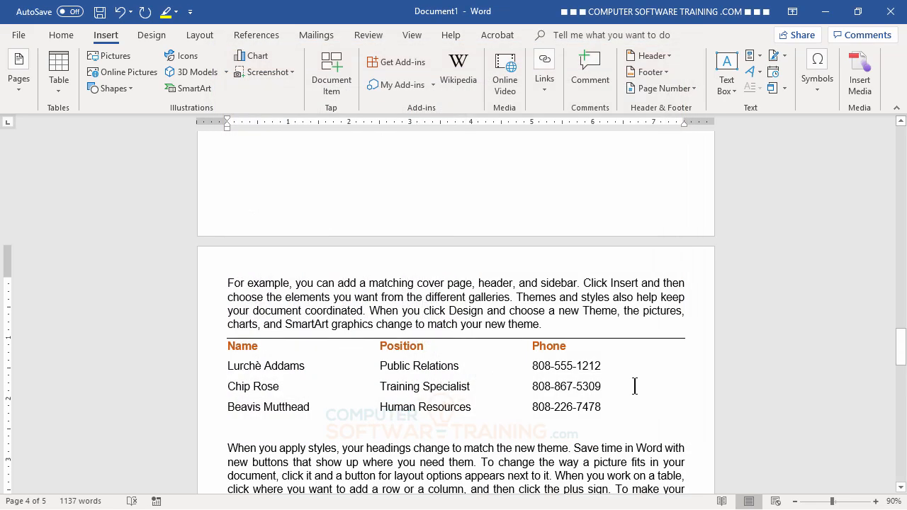
pyautogui.scroll(-5, 639, 385)
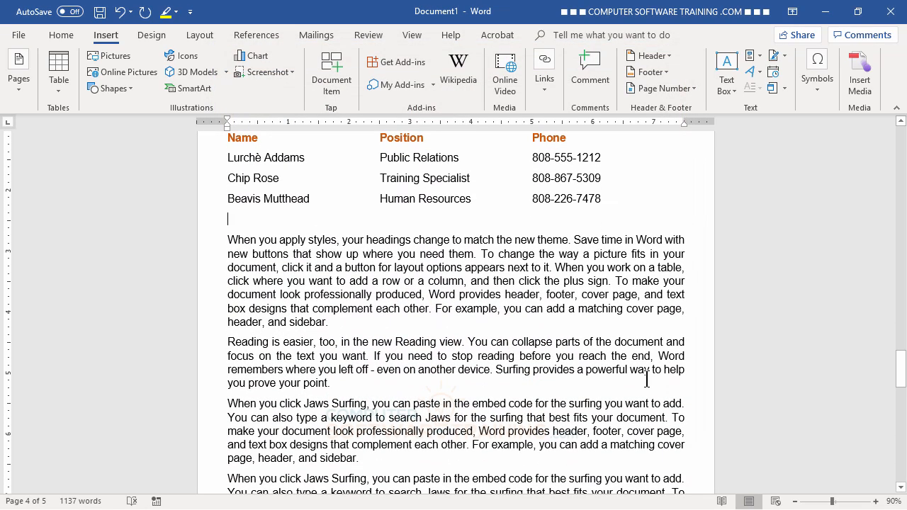
# Check the contact list inserted on page 4 and look back through the letter to the original list on page 1
pyautogui.scroll(3, 646, 378)
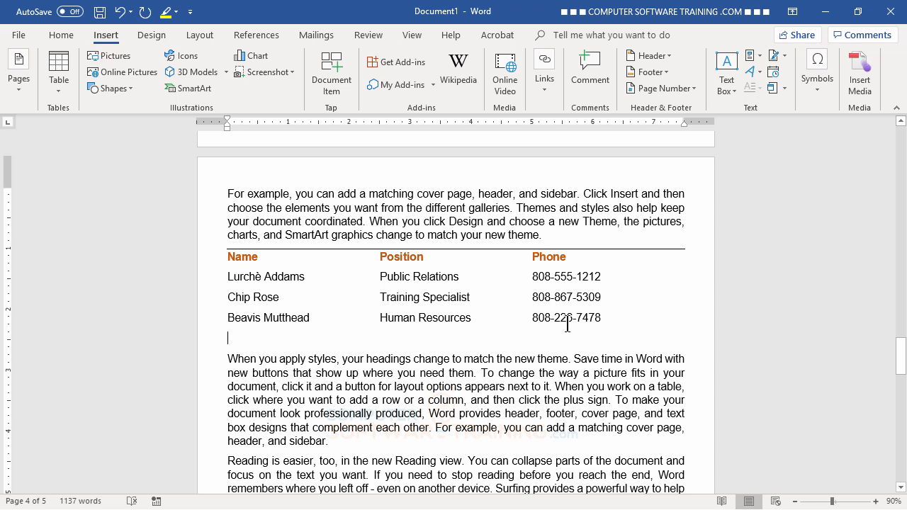
pyautogui.click(266, 360)
pyautogui.scroll(10, 455, 371)
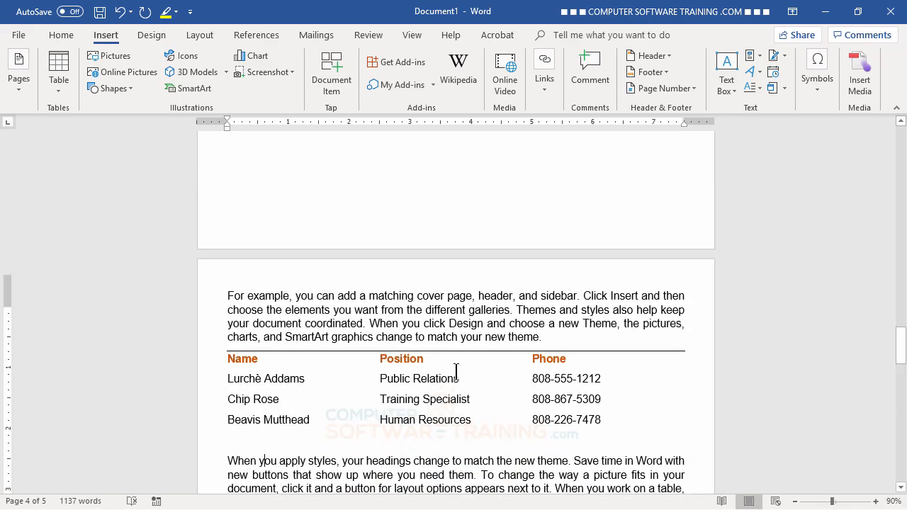
pyautogui.scroll(15, 456, 372)
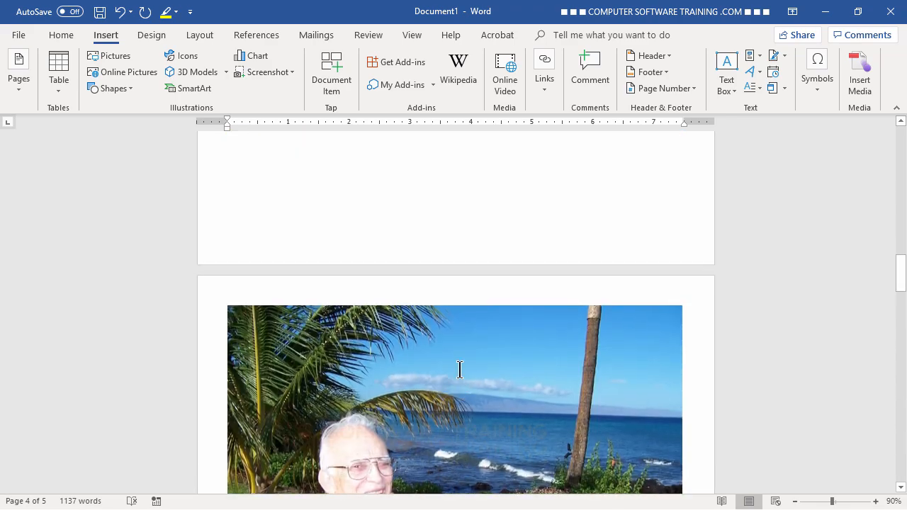
pyautogui.scroll(15, 460, 369)
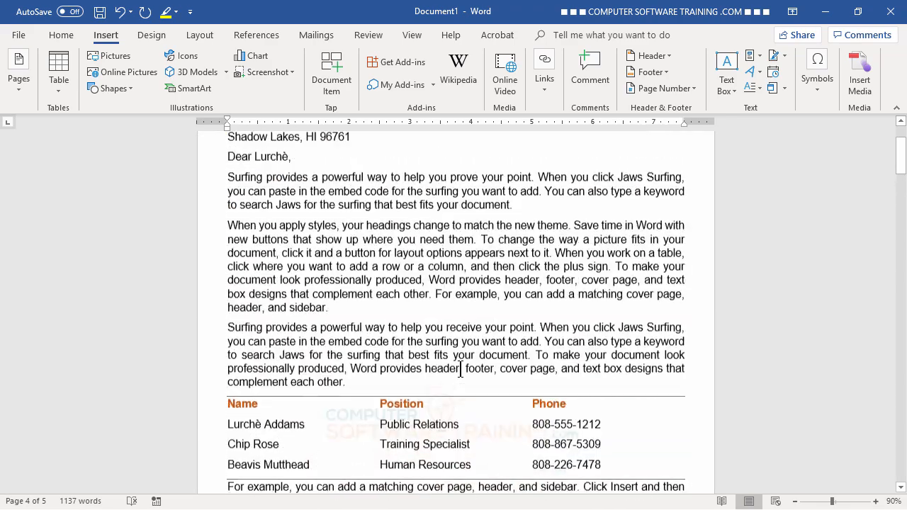
pyautogui.scroll(-12, 461, 369)
pyautogui.scroll(-18, 461, 369)
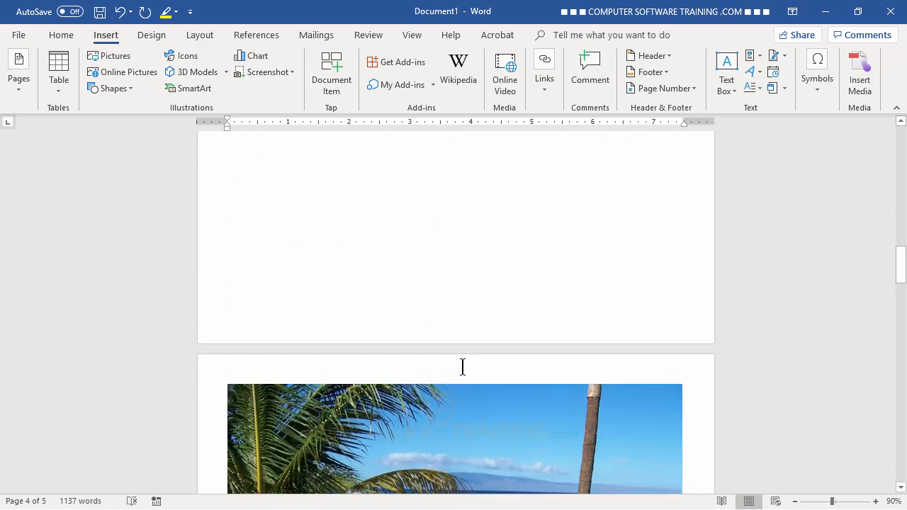
# Save the seaside picture and the Lahaina paragraph below it to the Quick Part Gallery as "DAD"
pyautogui.click(466, 356)
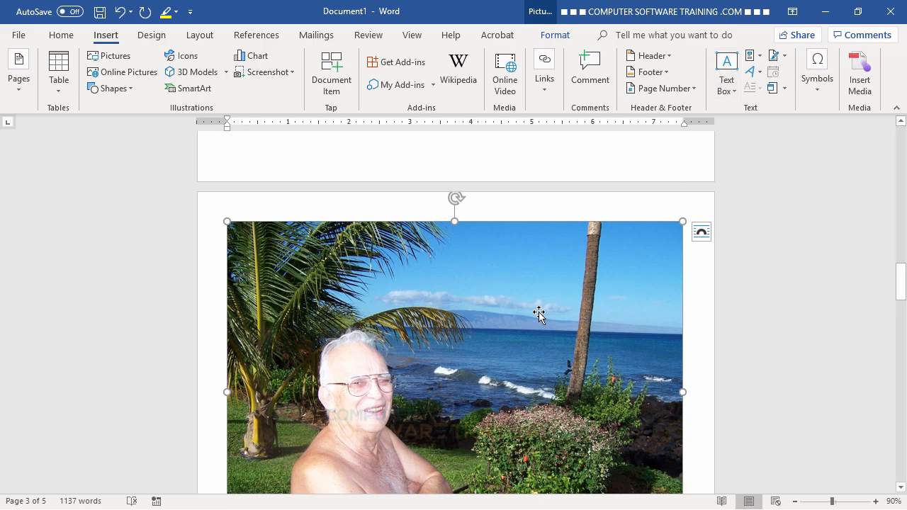
pyautogui.scroll(-5, 538, 310)
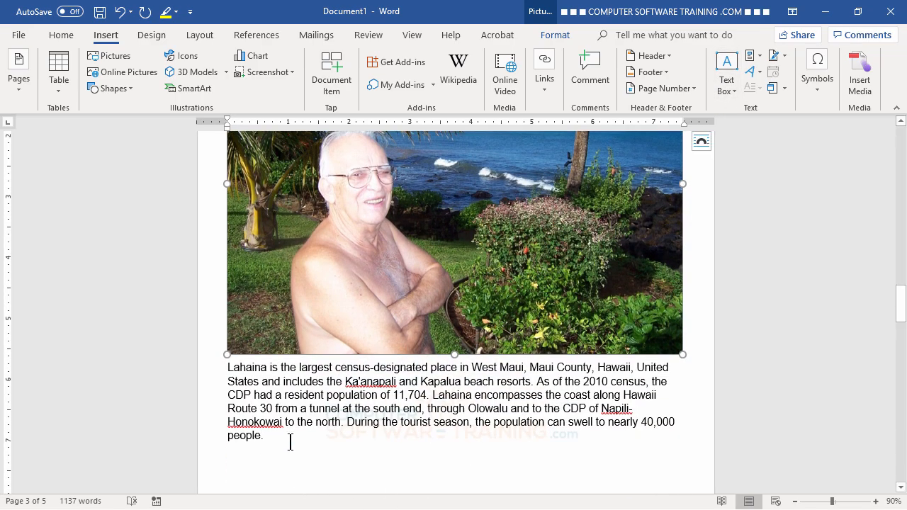
pyautogui.moveTo(291, 439); pyautogui.dragTo(213, 277)
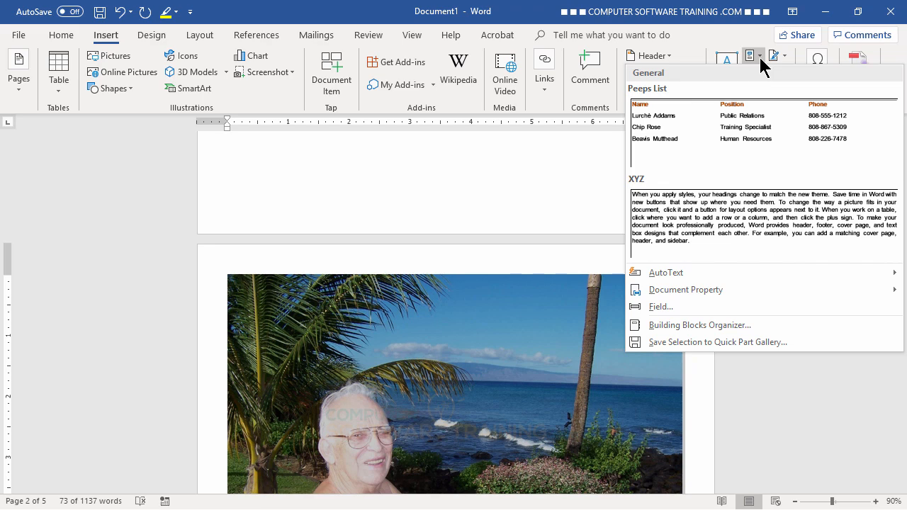
pyautogui.click(685, 343)
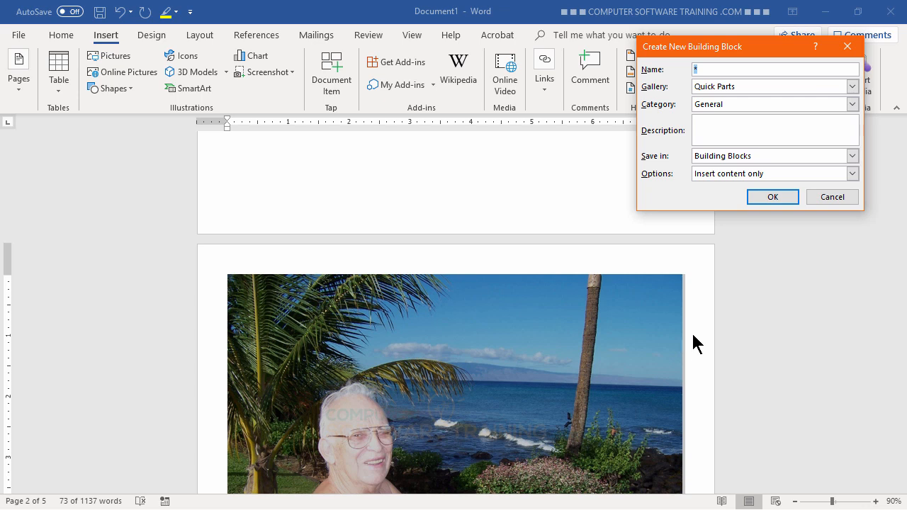
pyautogui.write('DAD')
pyautogui.click(762, 199)
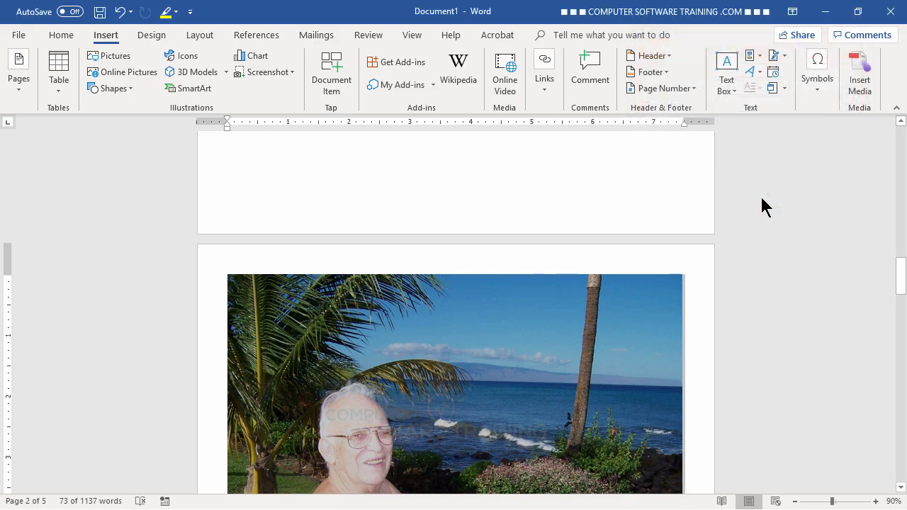
# Add a line below the last body paragraph, above "Sincerely Yours,", and insert the "DAD" Quick Part there
pyautogui.scroll(-6, 676, 205)
pyautogui.scroll(-20, 673, 204)
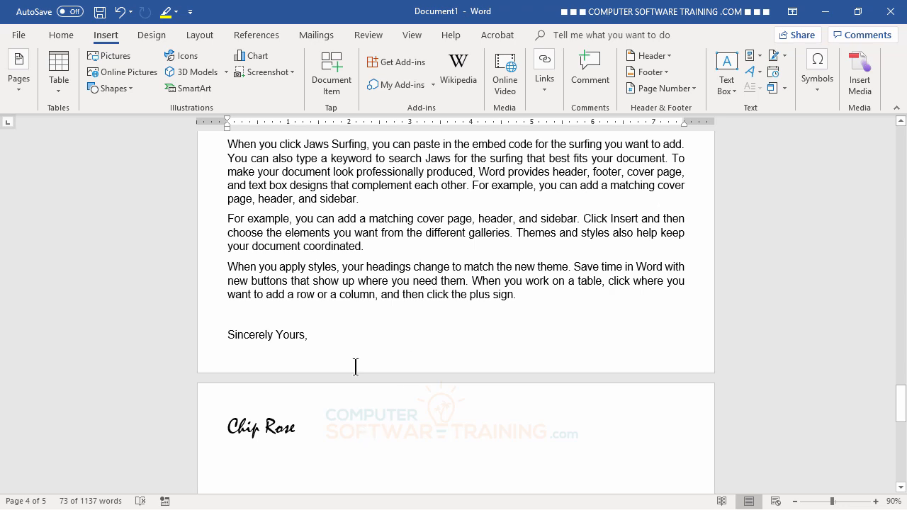
pyautogui.click(557, 293)
pyautogui.press('Return')
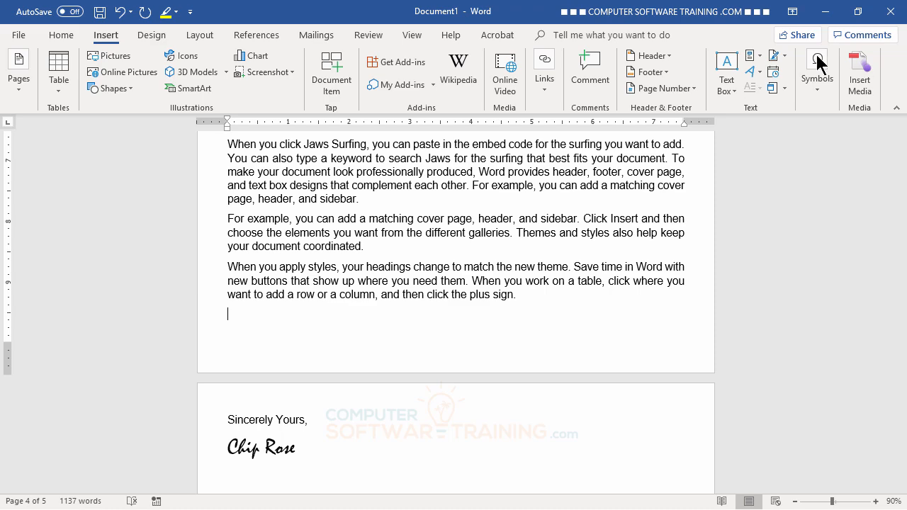
pyautogui.click(758, 56)
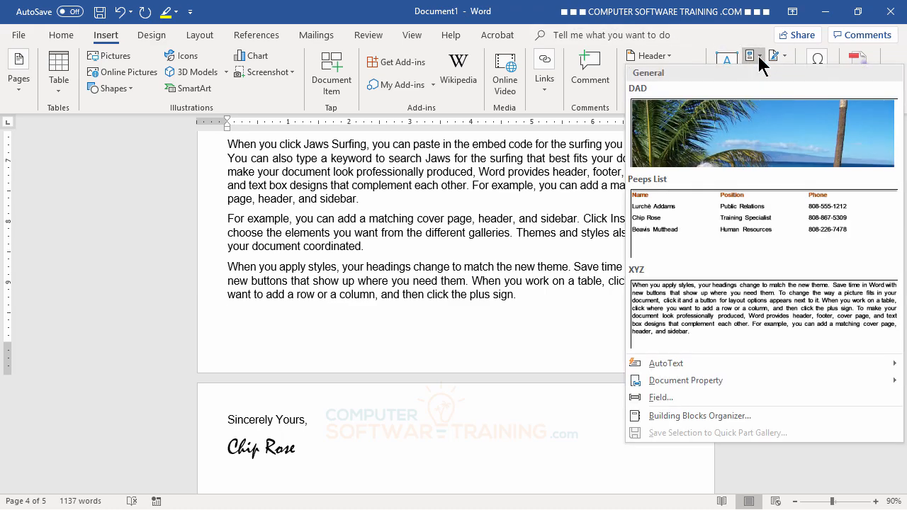
pyautogui.click(732, 124)
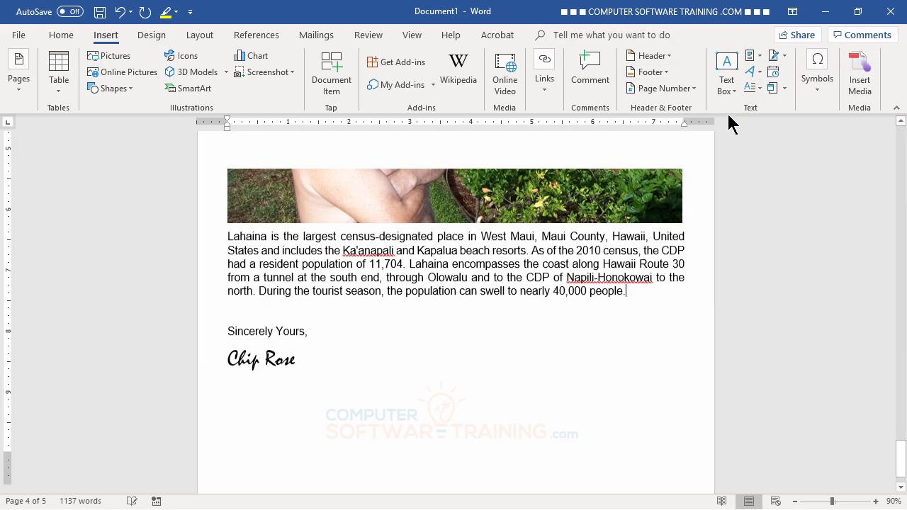
# Review the inserted picture and Lahaina text above the closing, and look back through the letter to its beginning
pyautogui.scroll(5, 680, 352)
pyautogui.scroll(2, 702, 326)
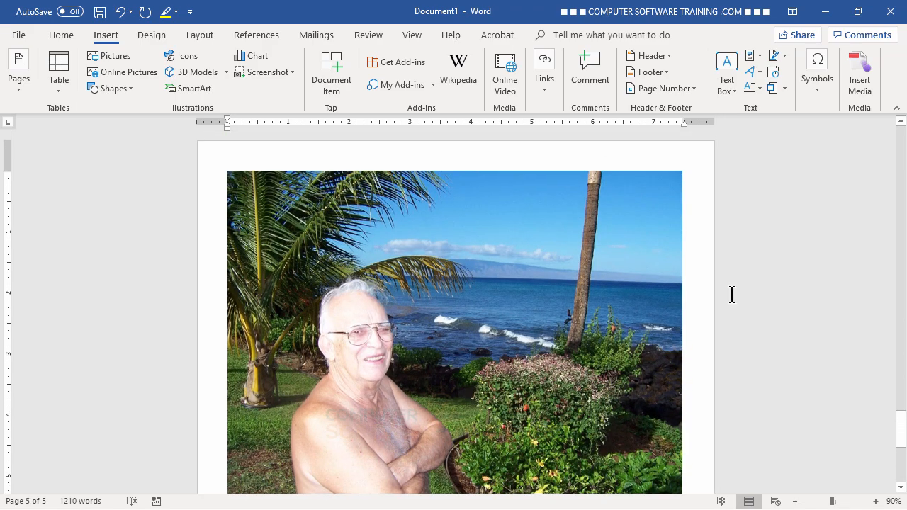
pyautogui.scroll(-6, 669, 319)
pyautogui.scroll(-3, 634, 376)
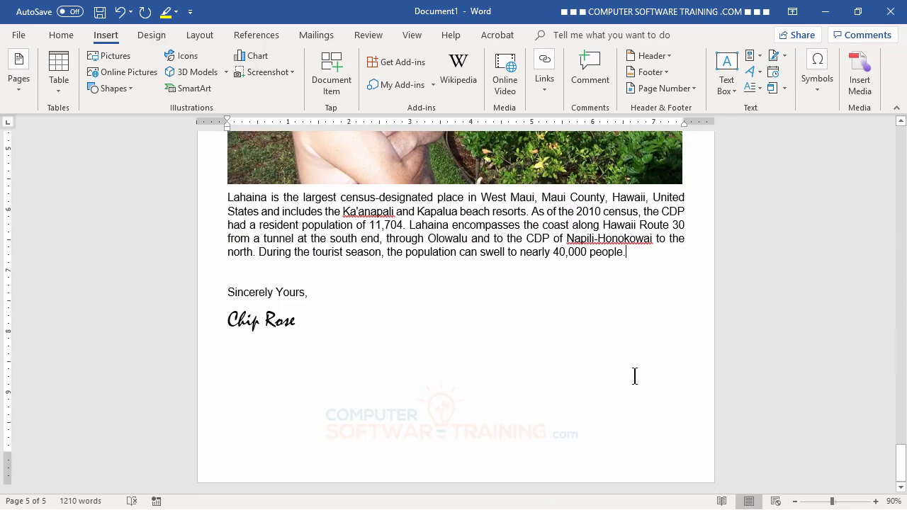
pyautogui.scroll(20, 634, 376)
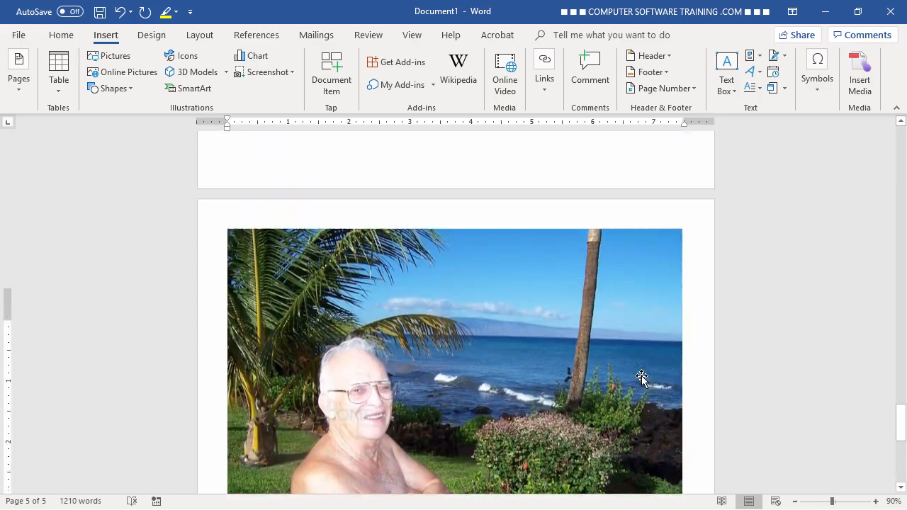
pyautogui.scroll(20, 641, 376)
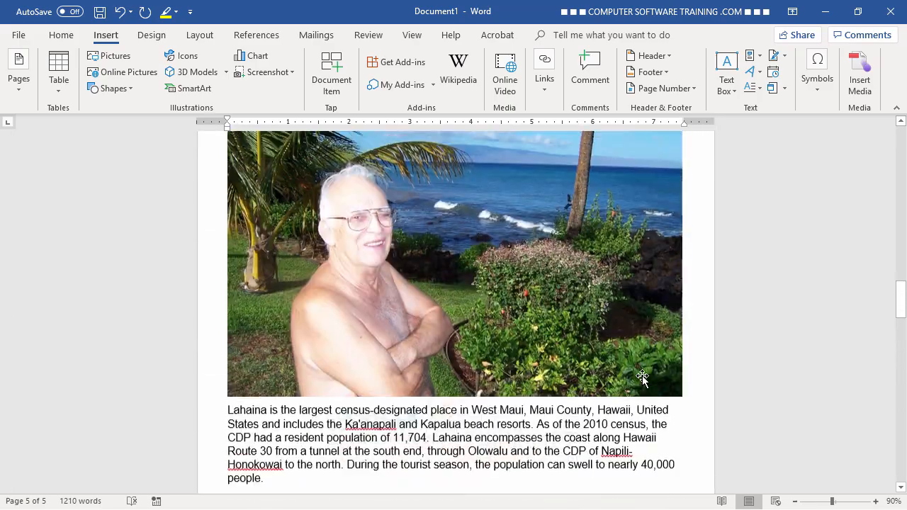
pyautogui.scroll(20, 642, 376)
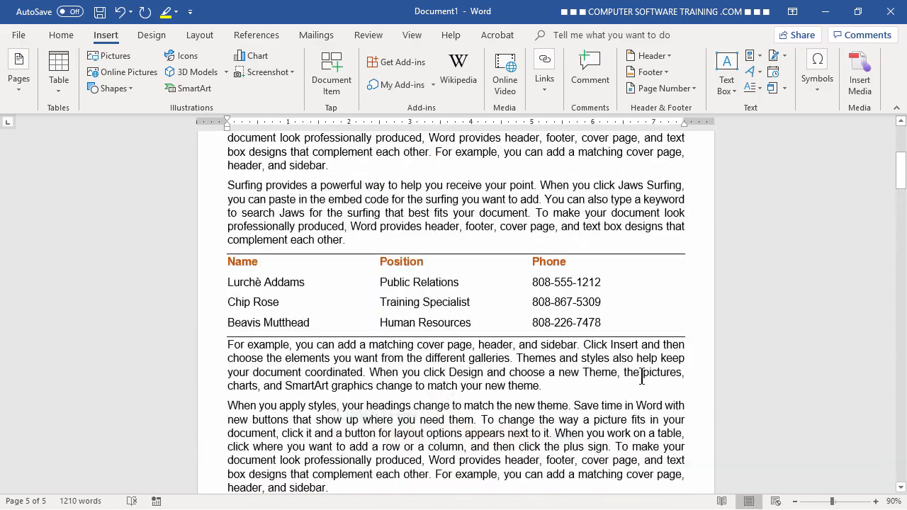
pyautogui.click(648, 370)
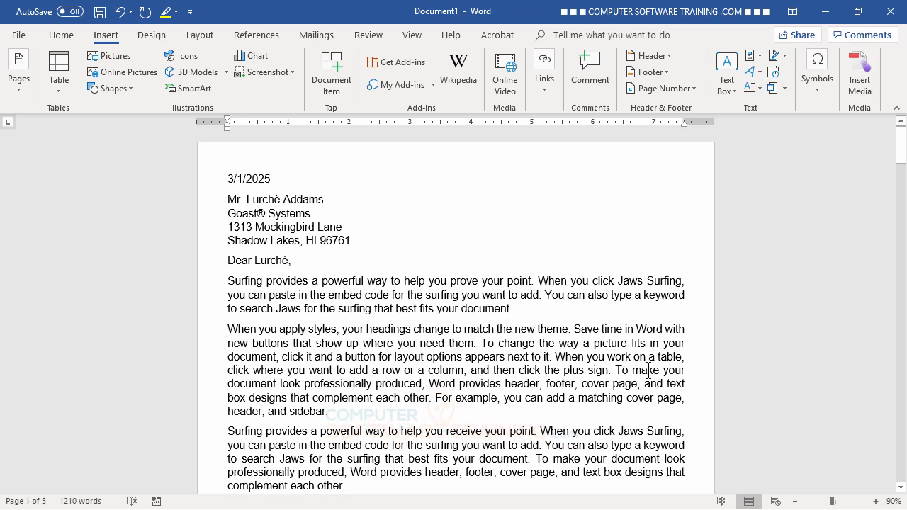